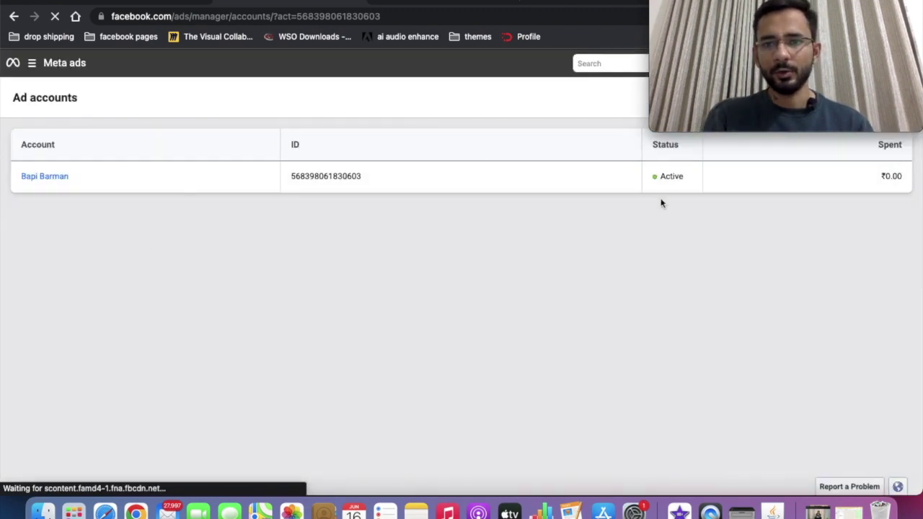
Go to Ads Manager through the shortcuts menu beside Meta ads.
{"action": "left_click", "coordinate": [32, 64]}
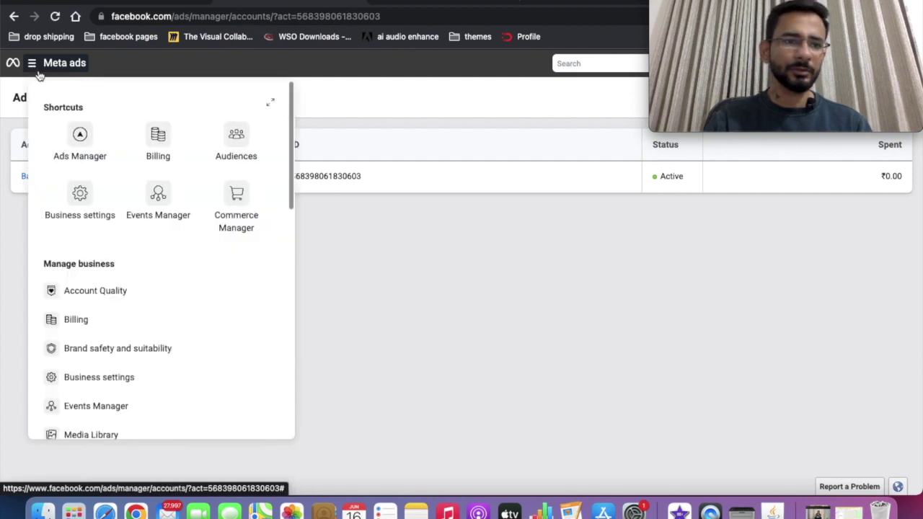
{"action": "left_click", "coordinate": [82, 137]}
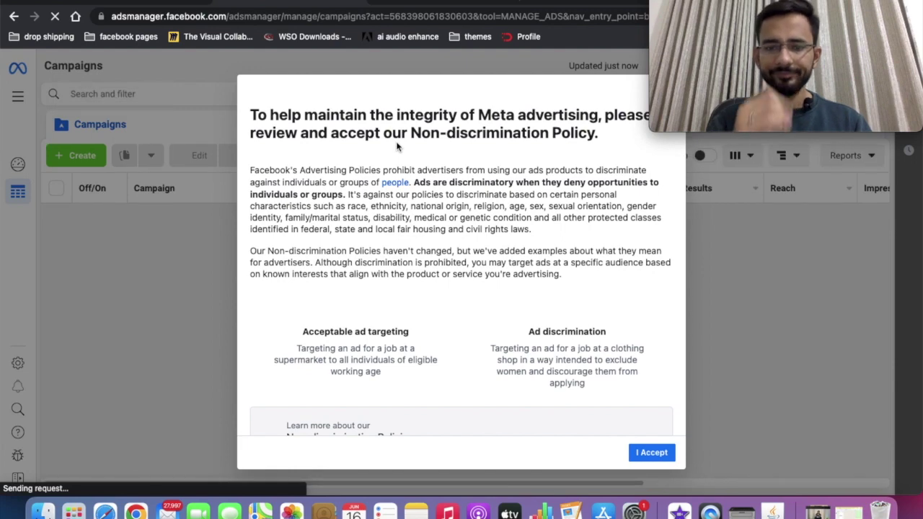
Accept the Non-discrimination Policy and dismiss its confirmation with Done.
{"action": "scroll", "coordinate": [421, 255], "scroll_direction": "down", "scroll_amount": 5}
{"action": "scroll", "coordinate": [651, 406], "scroll_direction": "up", "scroll_amount": 10}
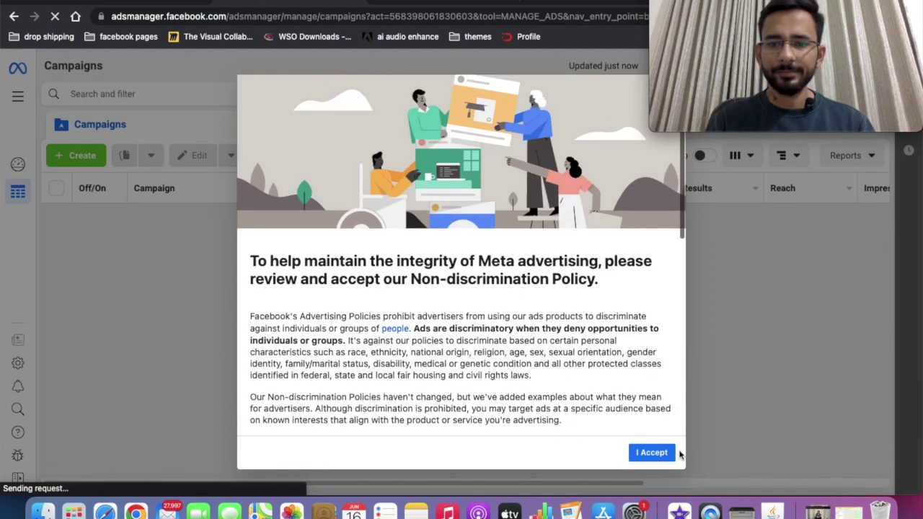
{"action": "left_click", "coordinate": [655, 452]}
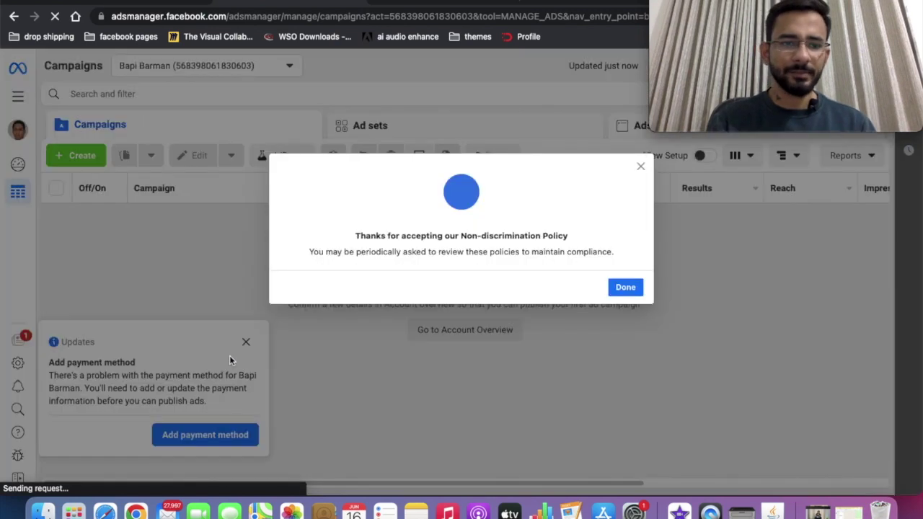
{"action": "left_click", "coordinate": [625, 288]}
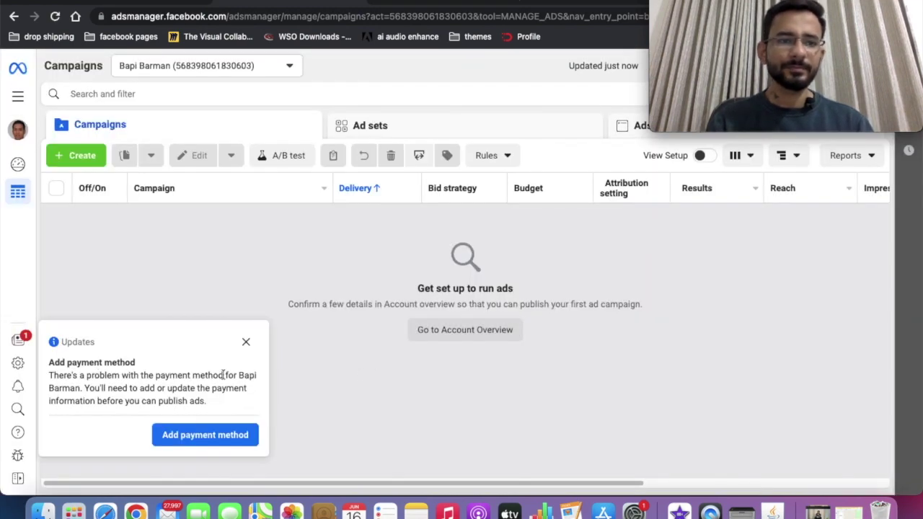
Dismiss the add-payment-method notice and check the ad account list.
{"action": "left_click", "coordinate": [246, 342]}
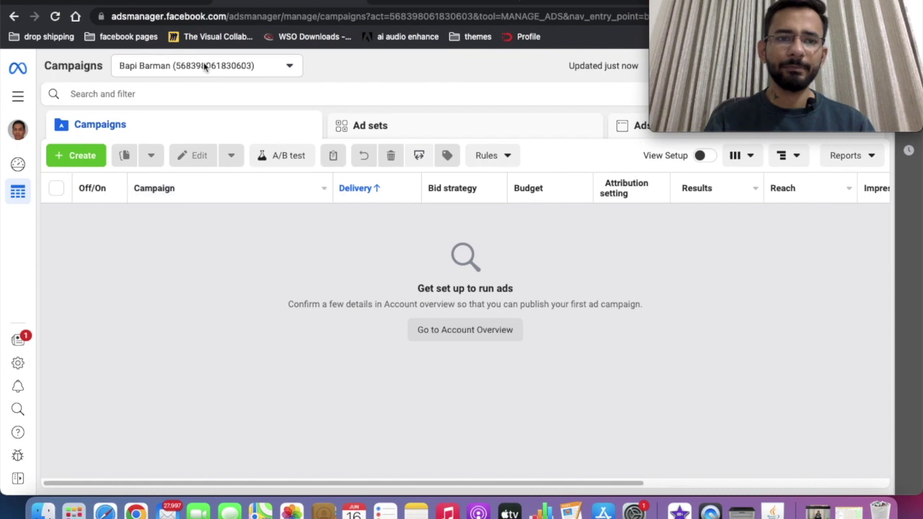
{"action": "left_click", "coordinate": [205, 66]}
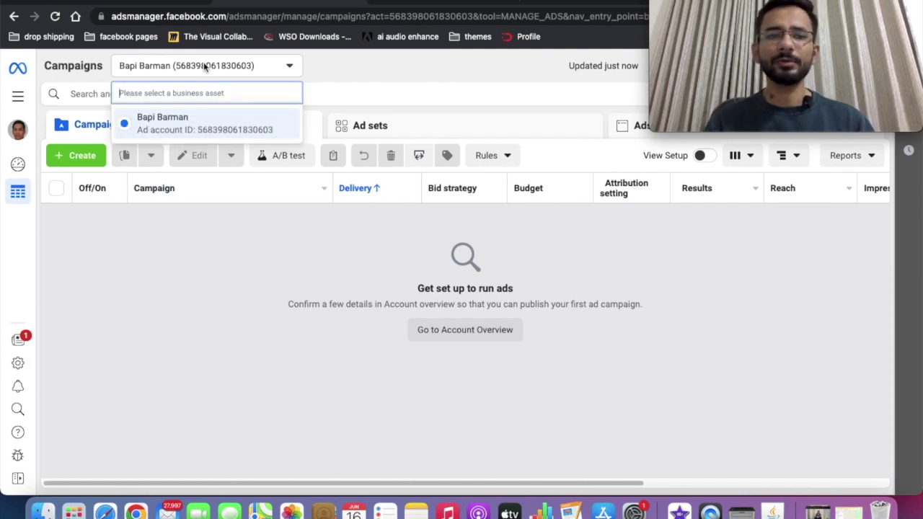
{"action": "left_click", "coordinate": [332, 68]}
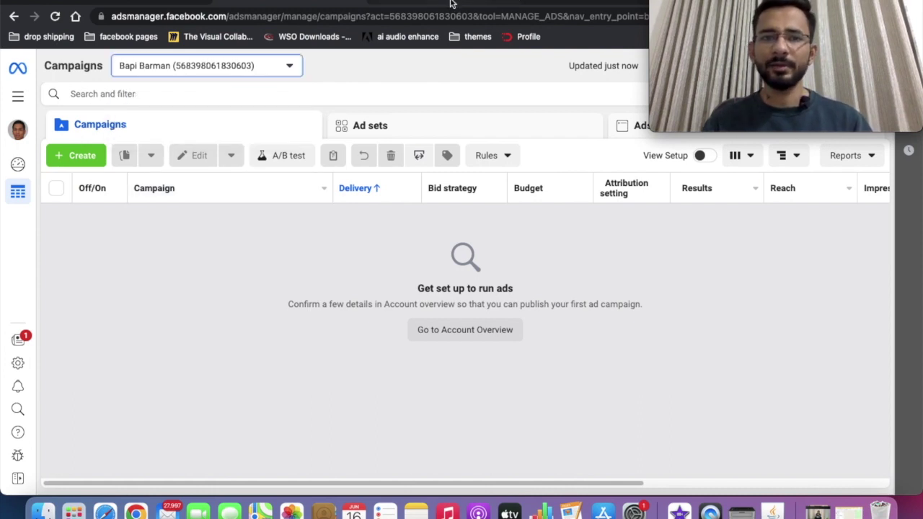
{"action": "left_click", "coordinate": [452, 3]}
From the Google results, open the Meta Business Suite sitelink and choose Get started.
{"action": "scroll", "coordinate": [286, 241], "scroll_direction": "down", "scroll_amount": 4}
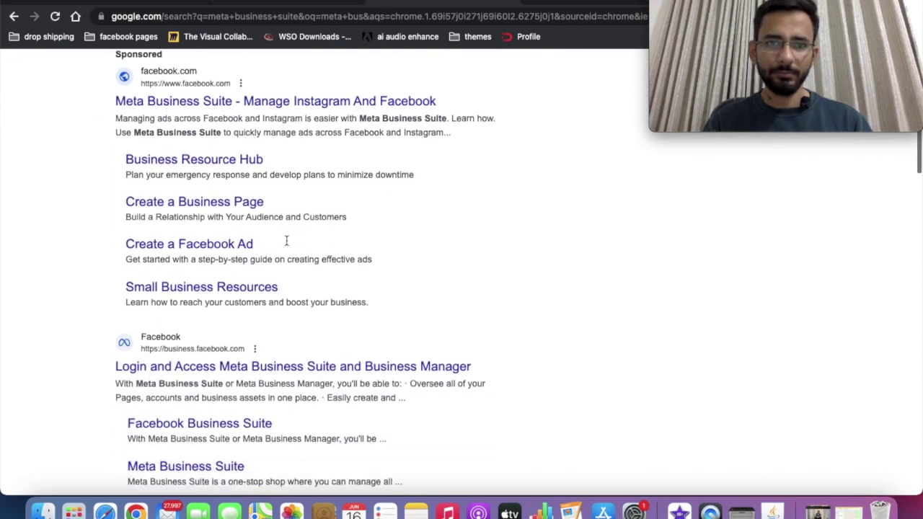
{"action": "scroll", "coordinate": [287, 241], "scroll_direction": "down", "scroll_amount": 5}
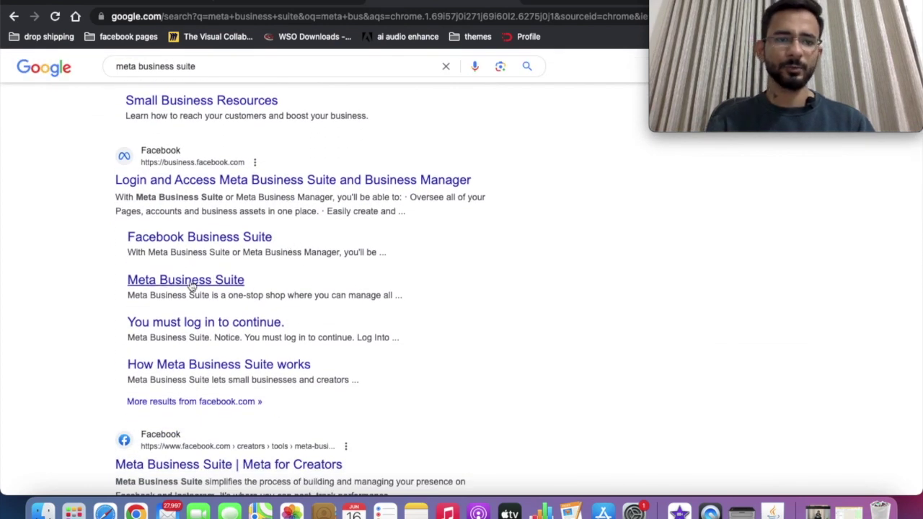
{"action": "left_click", "coordinate": [192, 285]}
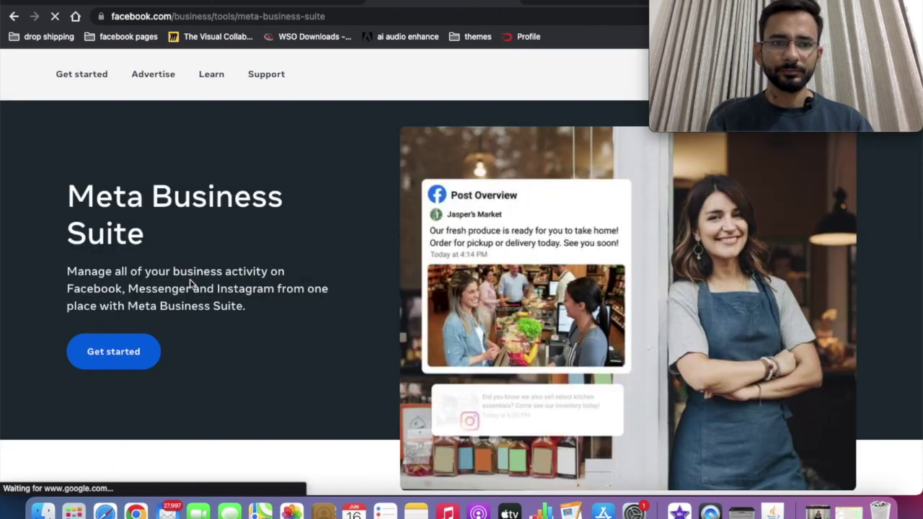
{"action": "left_click", "coordinate": [113, 352]}
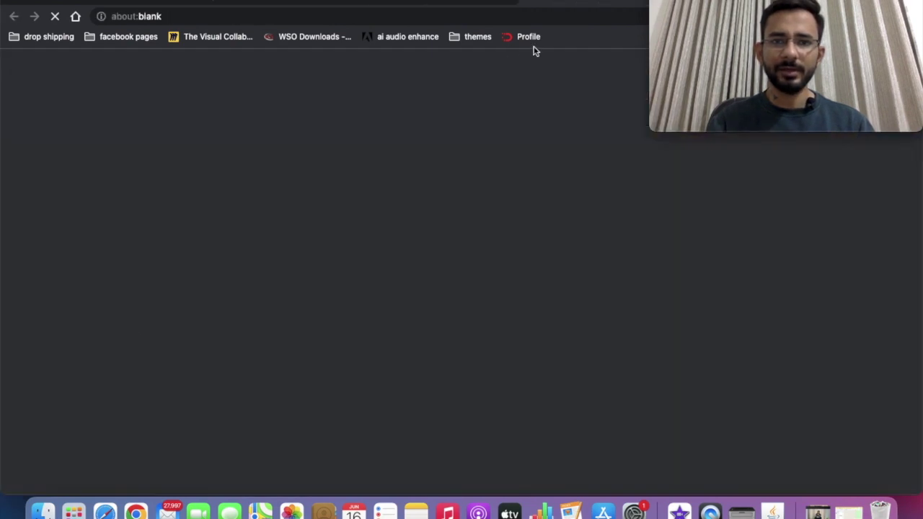
{"action": "left_click", "coordinate": [489, 3]}
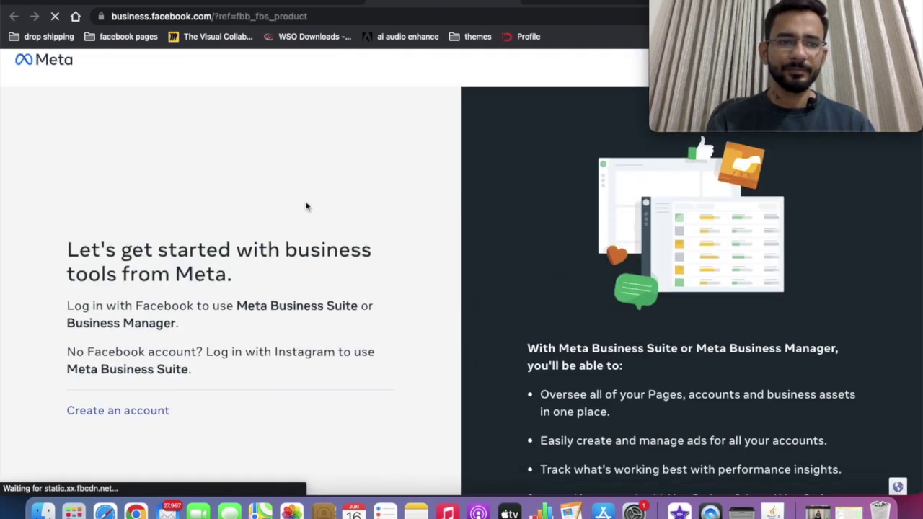
Start a new business account named Black Buck Media.
{"action": "left_click", "coordinate": [121, 390]}
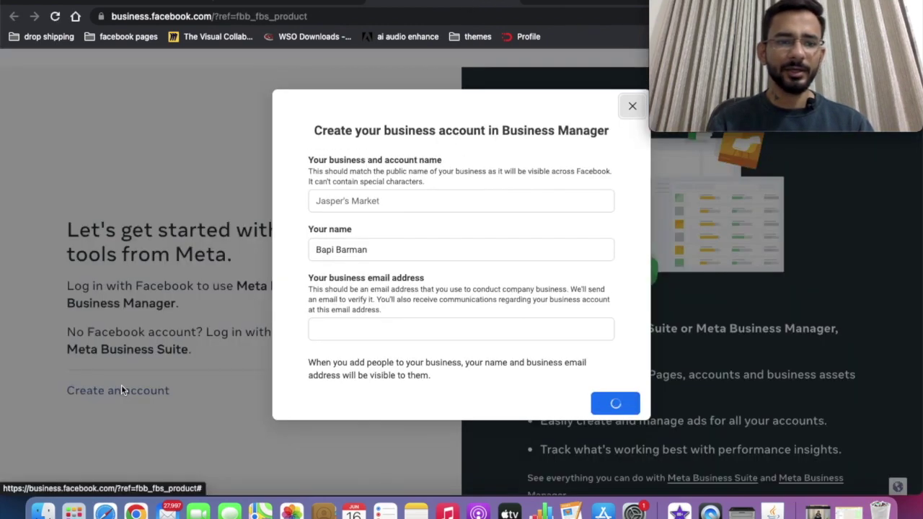
{"action": "left_click", "coordinate": [374, 201]}
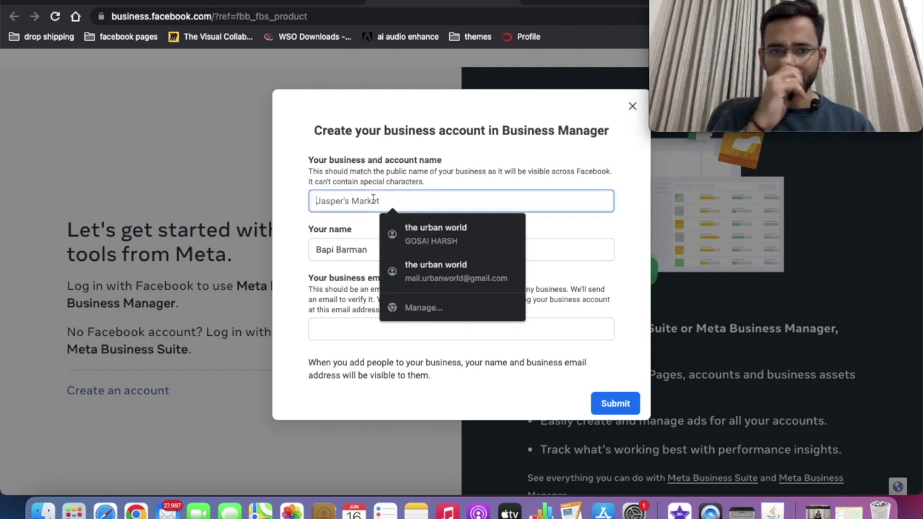
{"action": "type", "text": "Black Buck Media"}
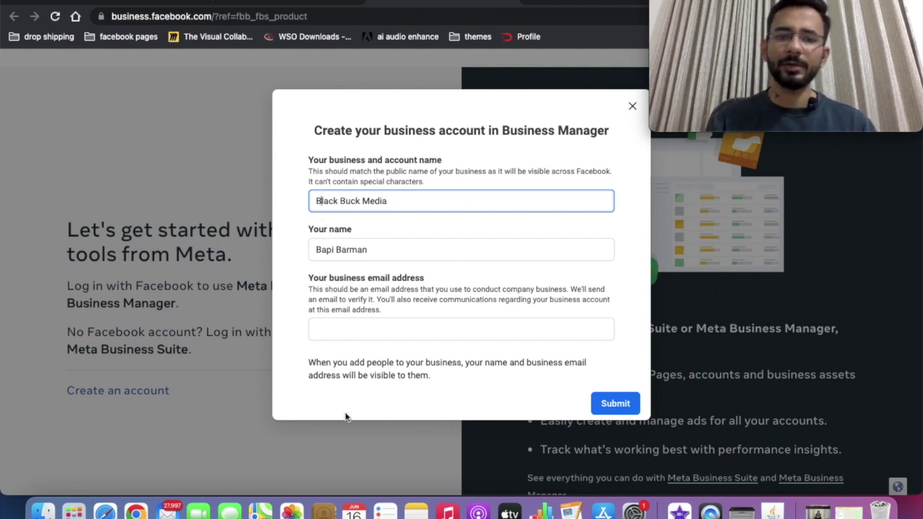
Enter and correct the business email, submit, and highlight the confirmation address.
{"action": "left_click", "coordinate": [335, 330]}
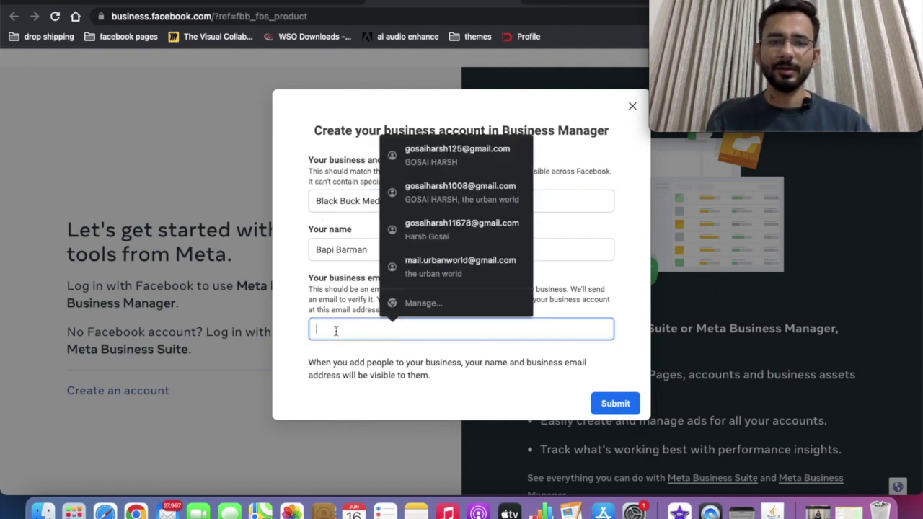
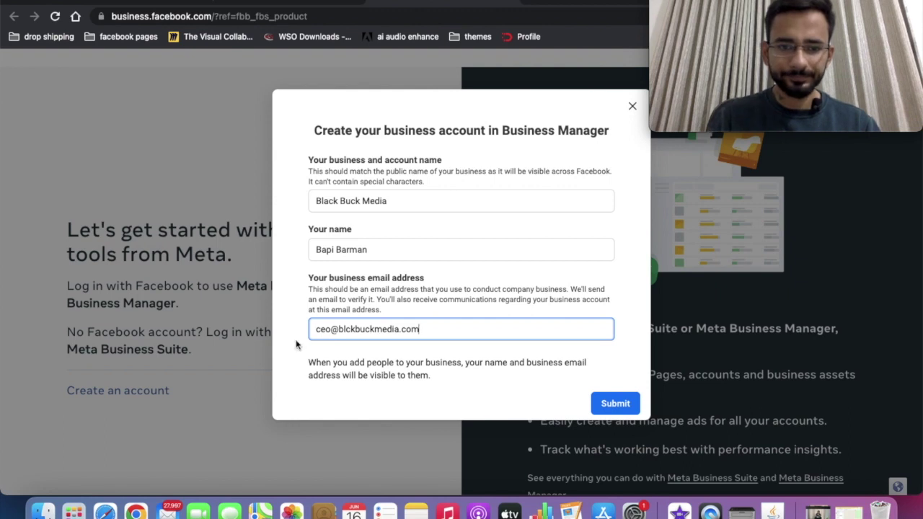
{"action": "left_click", "coordinate": [349, 330]}
{"action": "type", "text": "a"}
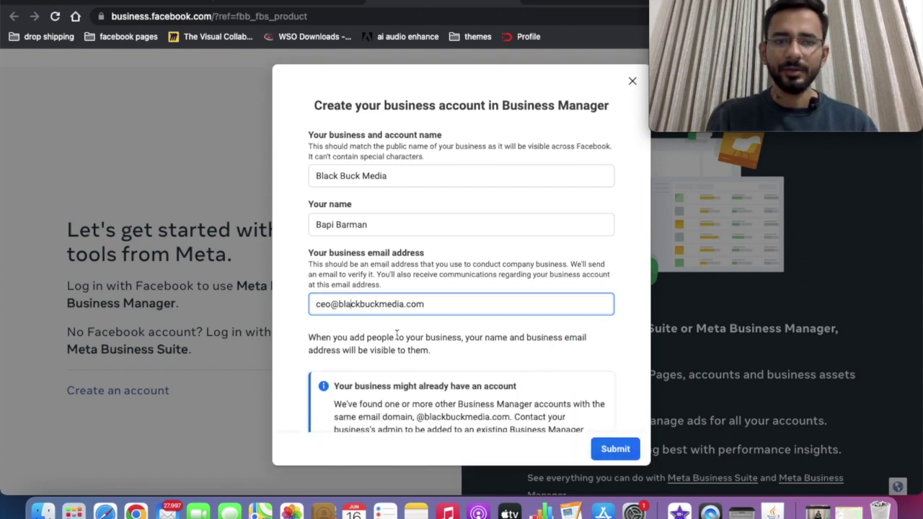
{"action": "scroll", "coordinate": [459, 359], "scroll_direction": "down", "scroll_amount": 2}
{"action": "left_click", "coordinate": [613, 449]}
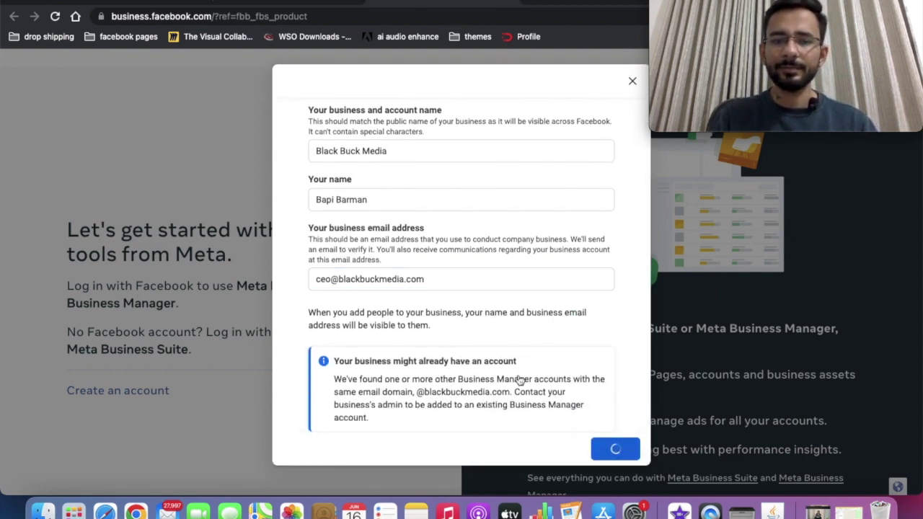
{"action": "scroll", "coordinate": [446, 350], "scroll_direction": "down", "scroll_amount": 1}
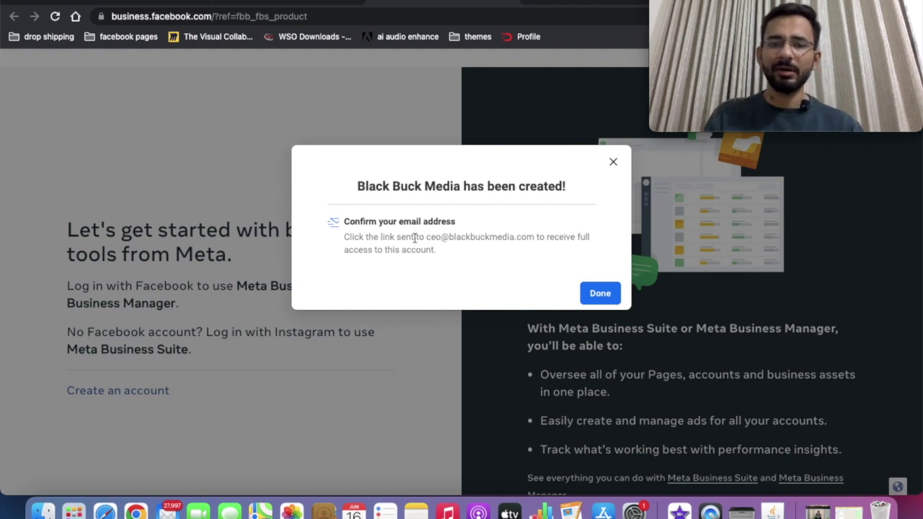
{"action": "left_click_drag", "start_coordinate": [426, 238], "coordinate": [524, 264]}
Close the confirmation and open Black Buck Media's Business settings at the Ad accounts section.
{"action": "left_click", "coordinate": [524, 263]}
{"action": "left_click", "coordinate": [601, 292]}
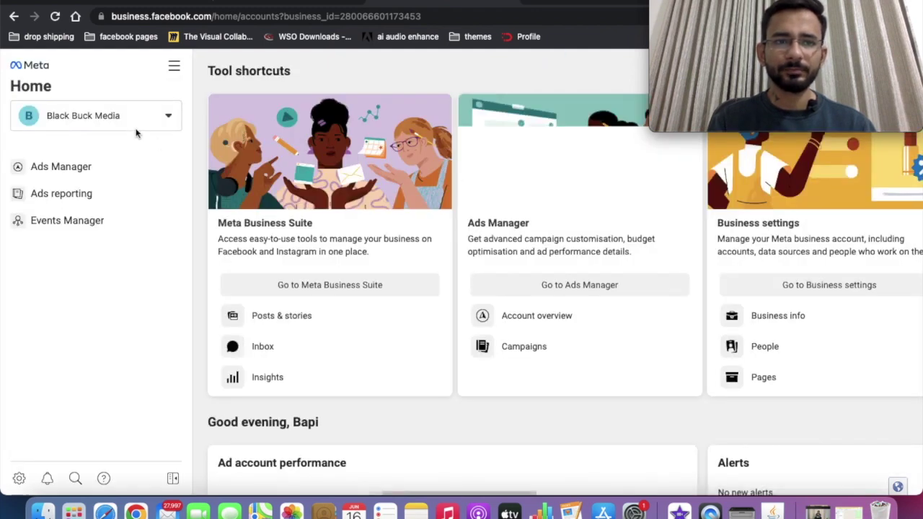
{"action": "left_click", "coordinate": [134, 127]}
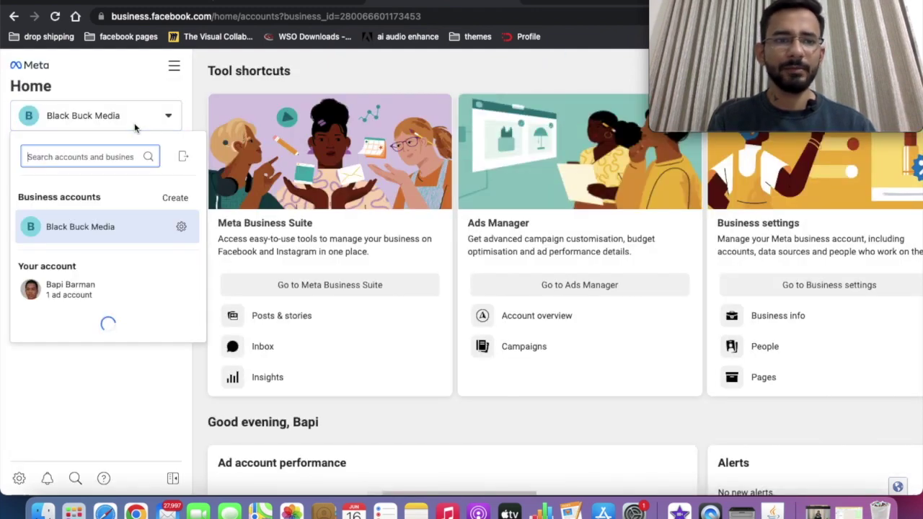
{"action": "left_click", "coordinate": [181, 227]}
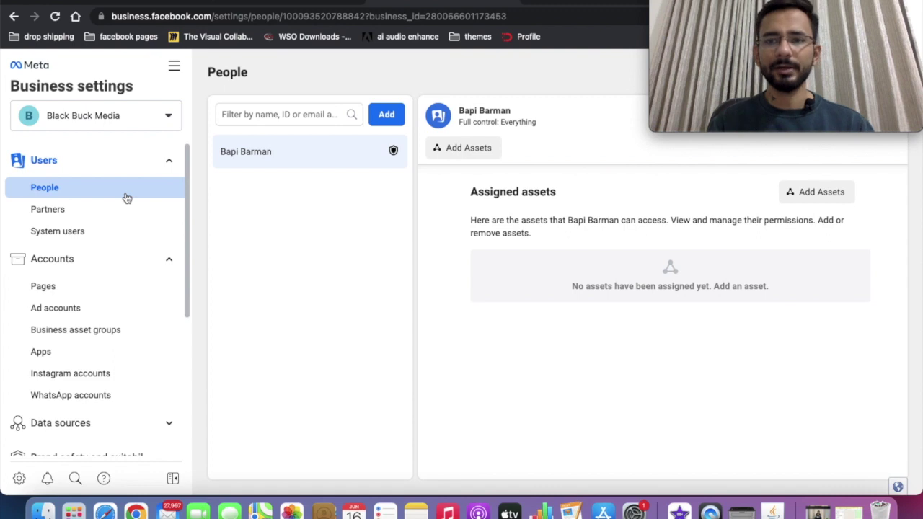
{"action": "left_click", "coordinate": [98, 286]}
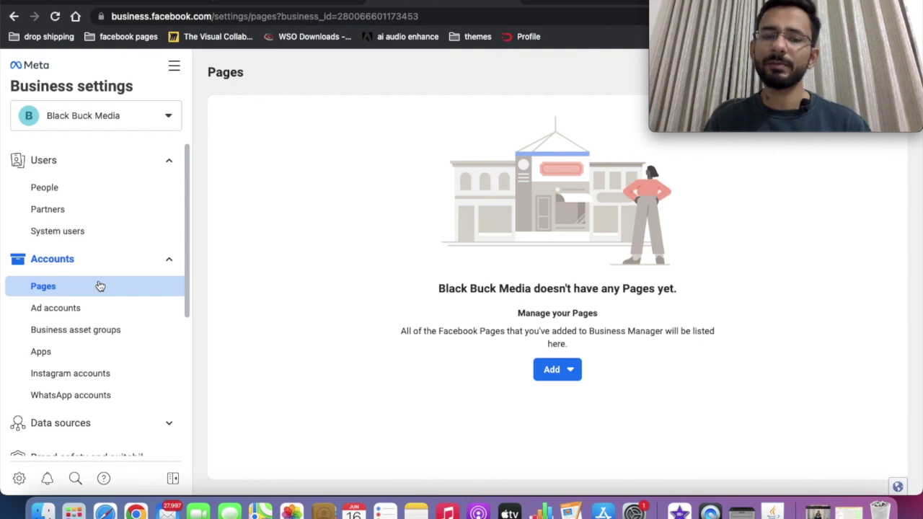
{"action": "left_click", "coordinate": [88, 312]}
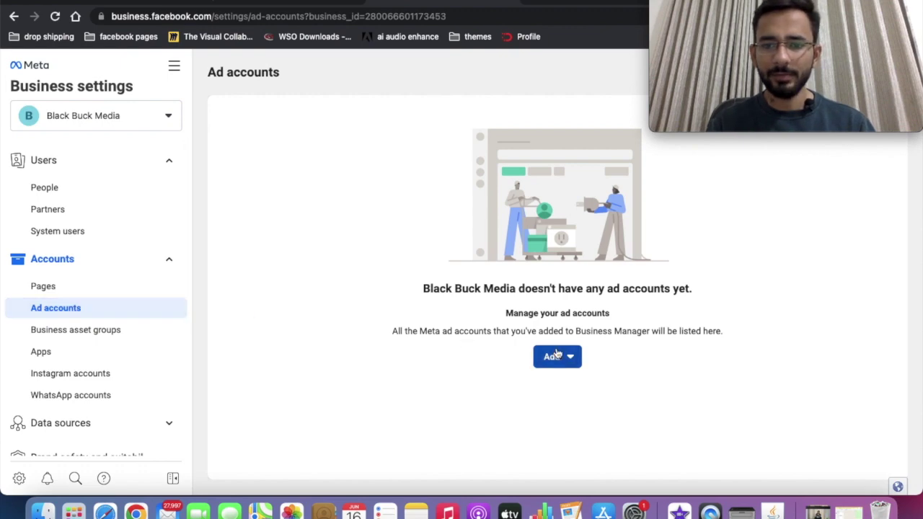
Choose Add > Create a new ad account and name it Harsh.
{"action": "left_click", "coordinate": [558, 356]}
{"action": "scroll", "coordinate": [546, 415], "scroll_direction": "down", "scroll_amount": 1}
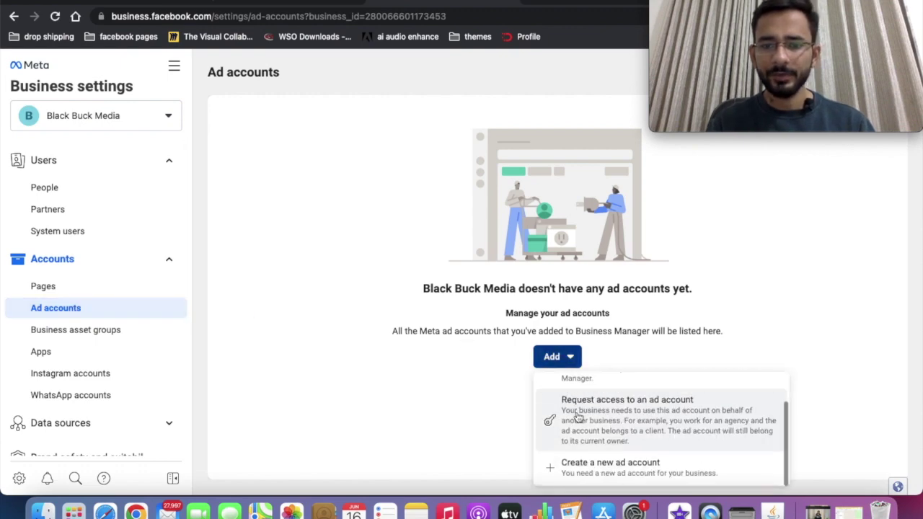
{"action": "left_click", "coordinate": [589, 465]}
{"action": "left_click", "coordinate": [484, 322]}
{"action": "type", "text": "harsj"}
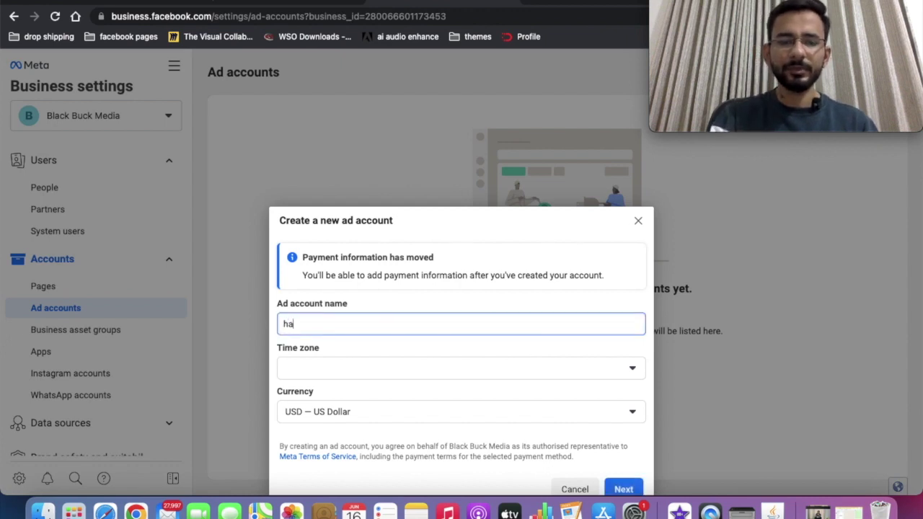
{"action": "key", "text": "BackSpace"}
{"action": "key", "text": "BackSpace"}
{"action": "key", "text": "BackSpace"}
{"action": "key", "text": "BackSpace"}
{"action": "type", "text": "4"}
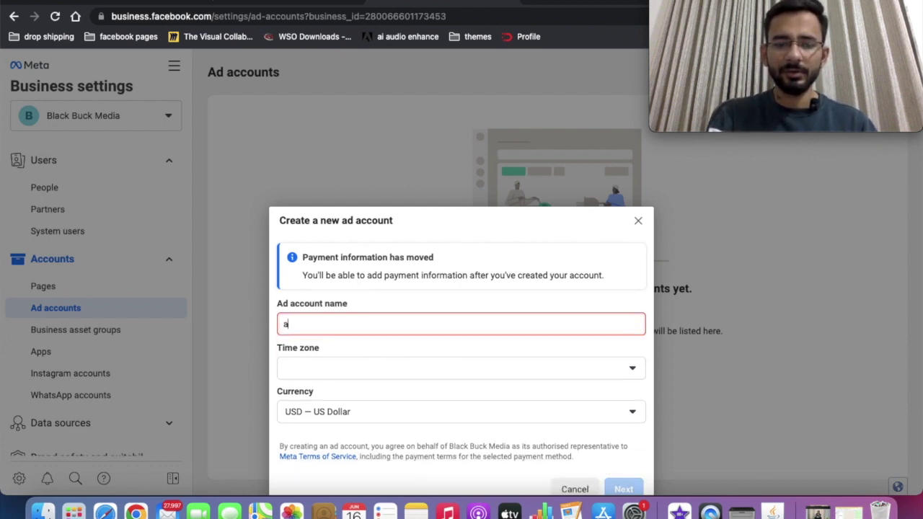
{"action": "key", "text": "BackSpace"}
{"action": "type", "text": "Hra"}
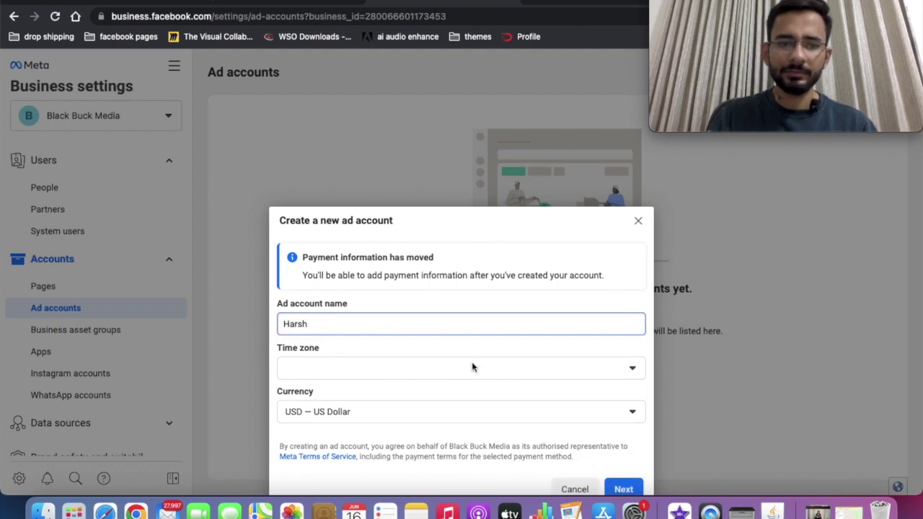
Set the ad account's time zone to Asia/Kolkata and currency to INR – Indian Rupee.
{"action": "left_click", "coordinate": [472, 367]}
{"action": "scroll", "coordinate": [466, 322], "scroll_direction": "down", "scroll_amount": 3}
{"action": "scroll", "coordinate": [468, 323], "scroll_direction": "down", "scroll_amount": 20}
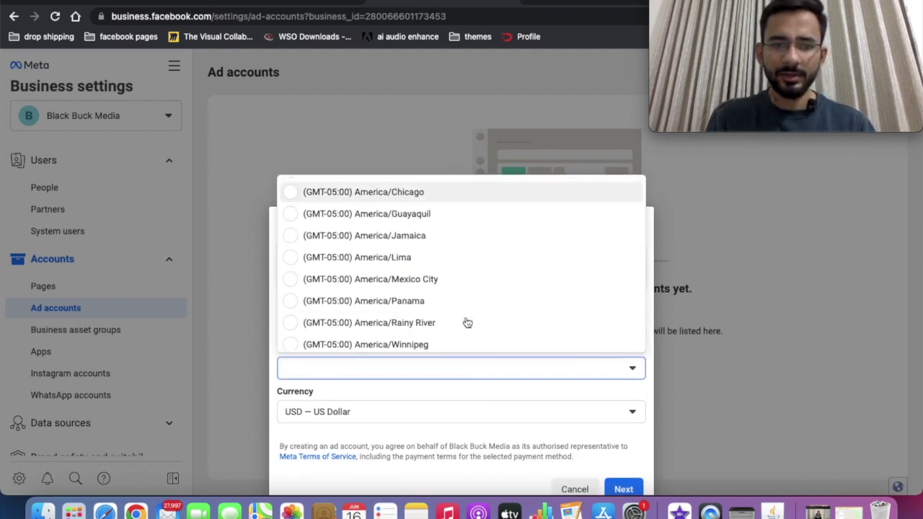
{"action": "scroll", "coordinate": [466, 321], "scroll_direction": "down", "scroll_amount": 15}
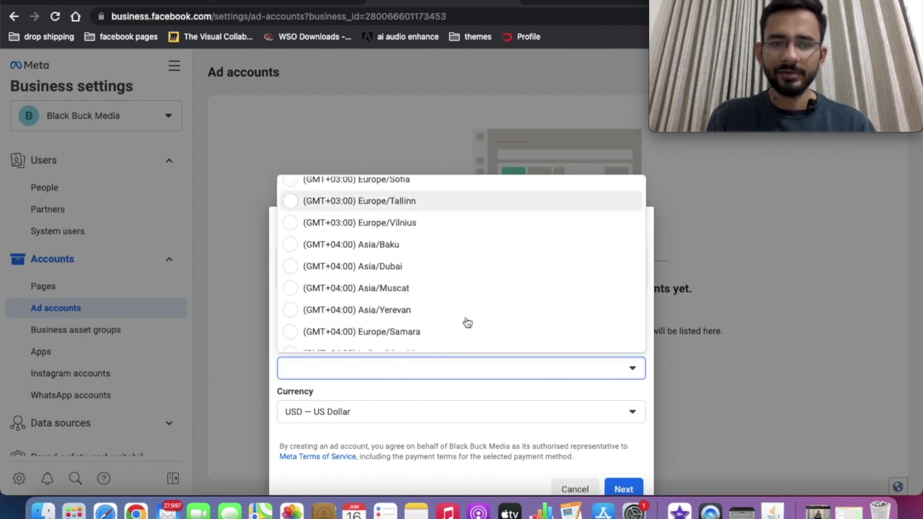
{"action": "scroll", "coordinate": [467, 323], "scroll_direction": "up", "scroll_amount": 4}
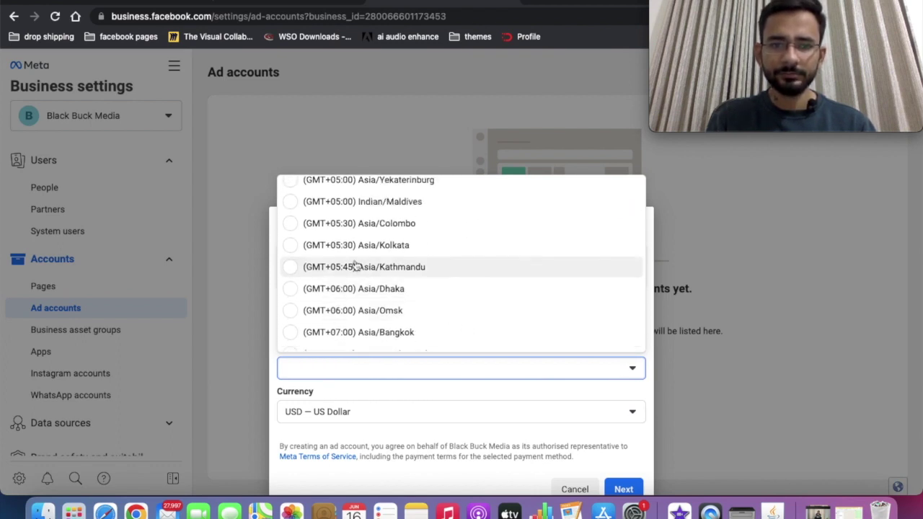
{"action": "left_click", "coordinate": [387, 247]}
{"action": "scroll", "coordinate": [420, 434], "scroll_direction": "down", "scroll_amount": 1}
{"action": "left_click", "coordinate": [376, 388]}
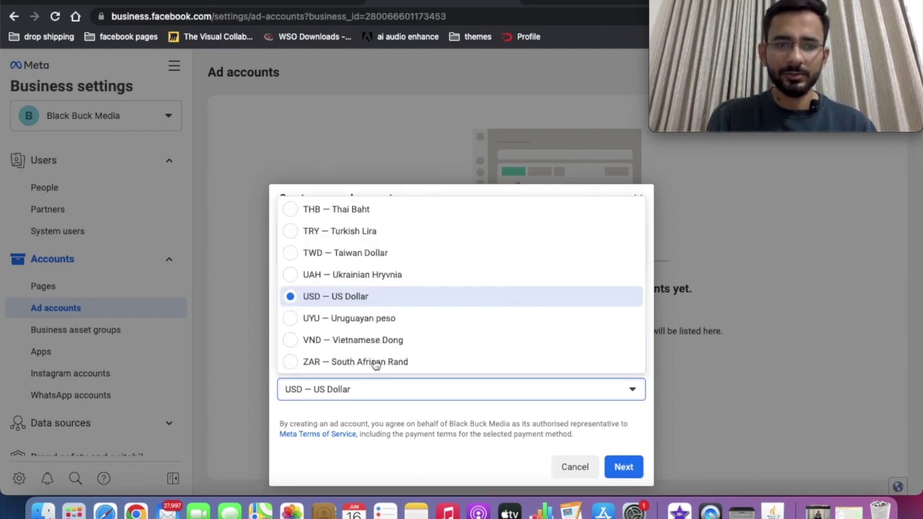
{"action": "scroll", "coordinate": [375, 336], "scroll_direction": "up", "scroll_amount": 5}
{"action": "scroll", "coordinate": [375, 335], "scroll_direction": "up", "scroll_amount": 5}
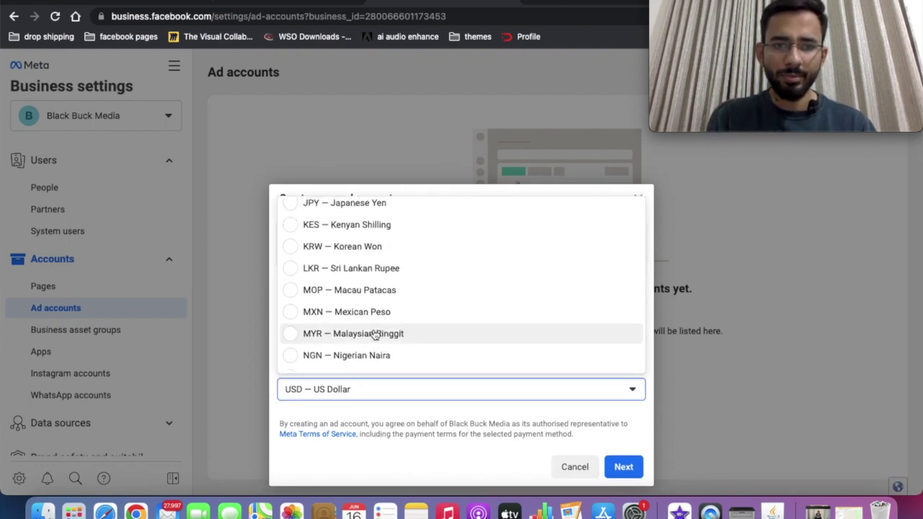
{"action": "left_click", "coordinate": [377, 298]}
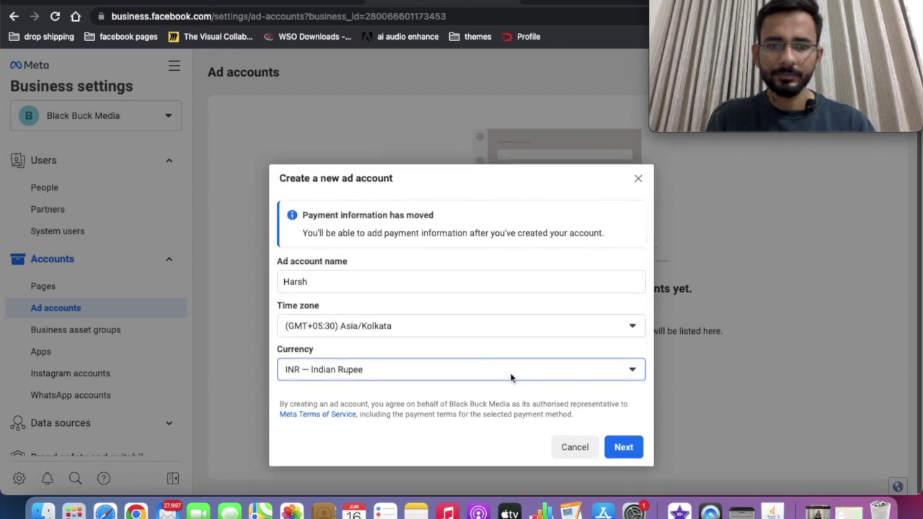
Mark the account for Black Buck Media's own use and create it.
{"action": "left_click", "coordinate": [620, 448]}
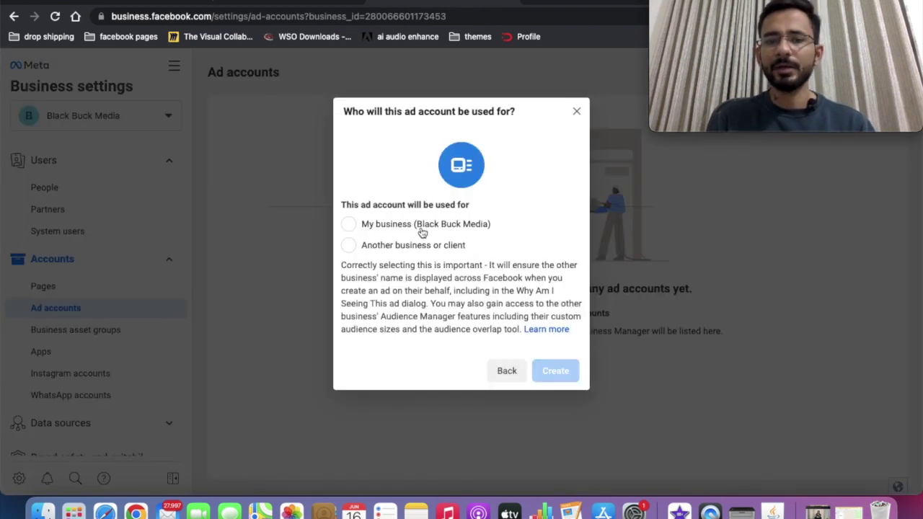
{"action": "left_click", "coordinate": [423, 230]}
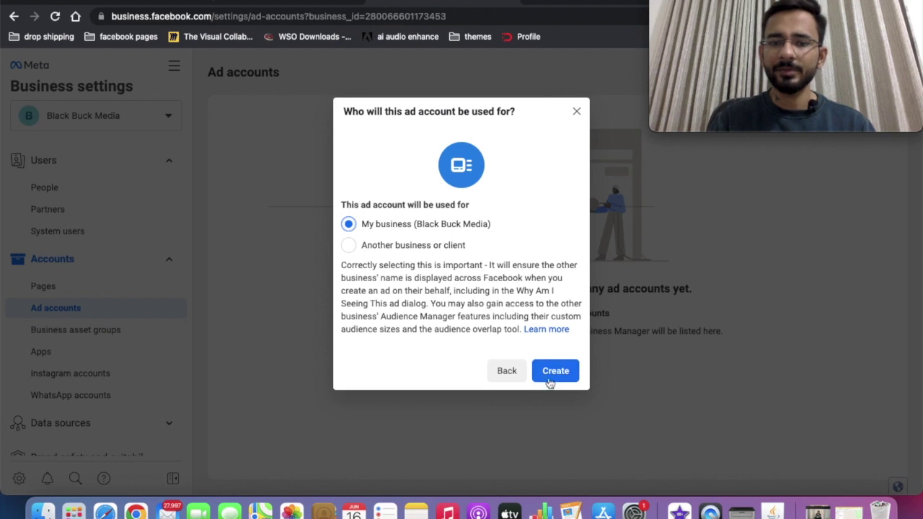
{"action": "left_click", "coordinate": [549, 379]}
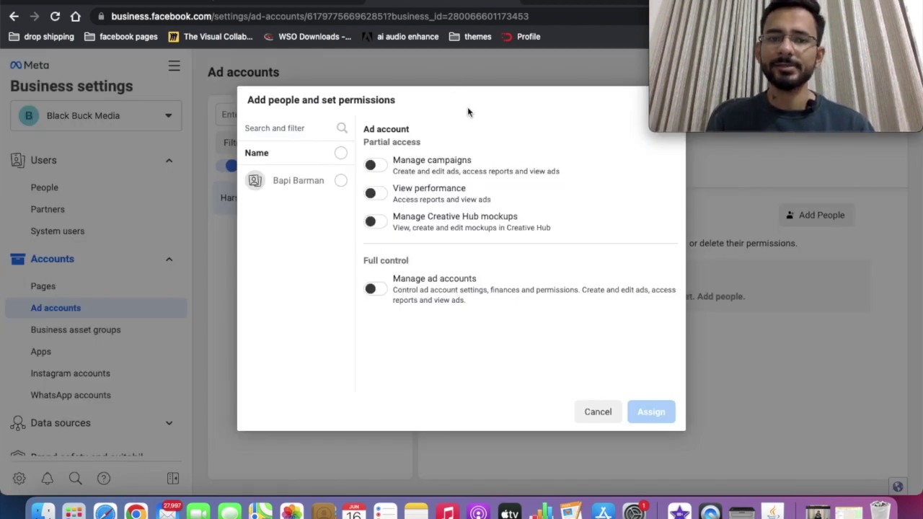
Assign the team member to Harsh with full Manage ad accounts control.
{"action": "left_click", "coordinate": [341, 182]}
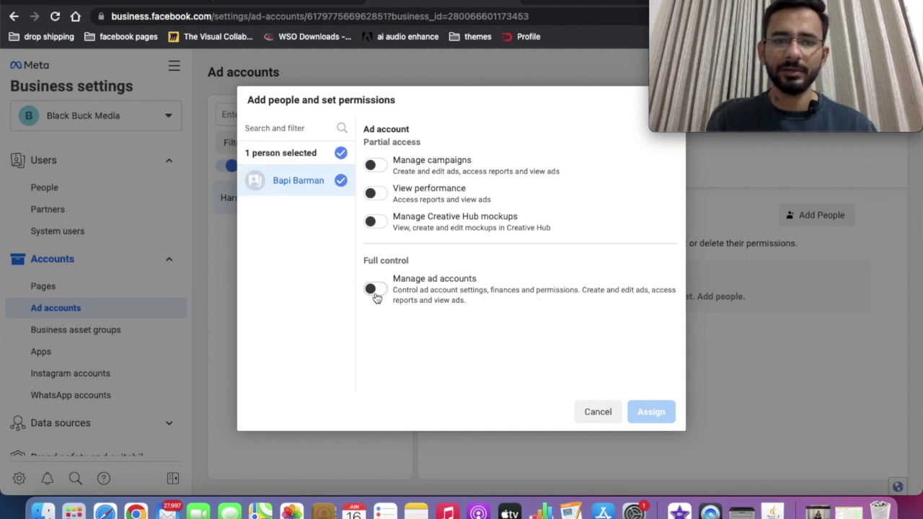
{"action": "left_click", "coordinate": [372, 289]}
{"action": "left_click", "coordinate": [651, 411]}
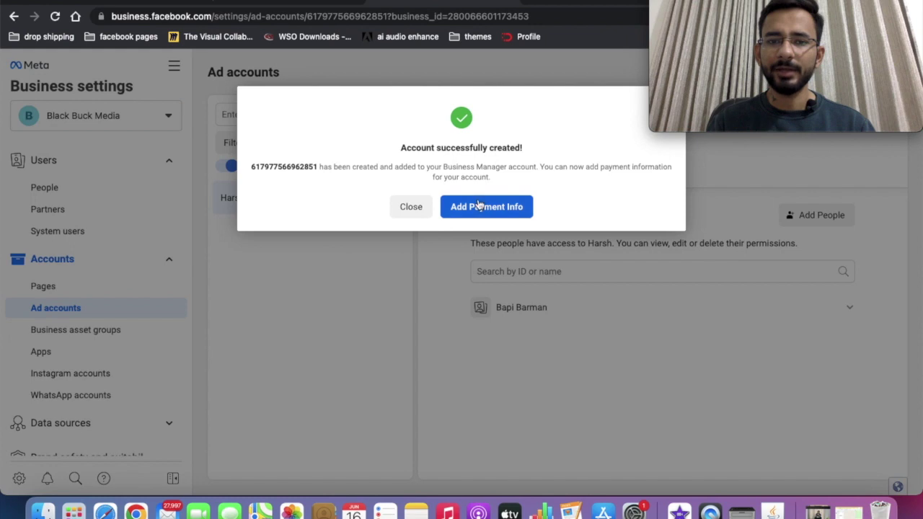
Close the success message and exit without adding payment information.
{"action": "left_click", "coordinate": [410, 211]}
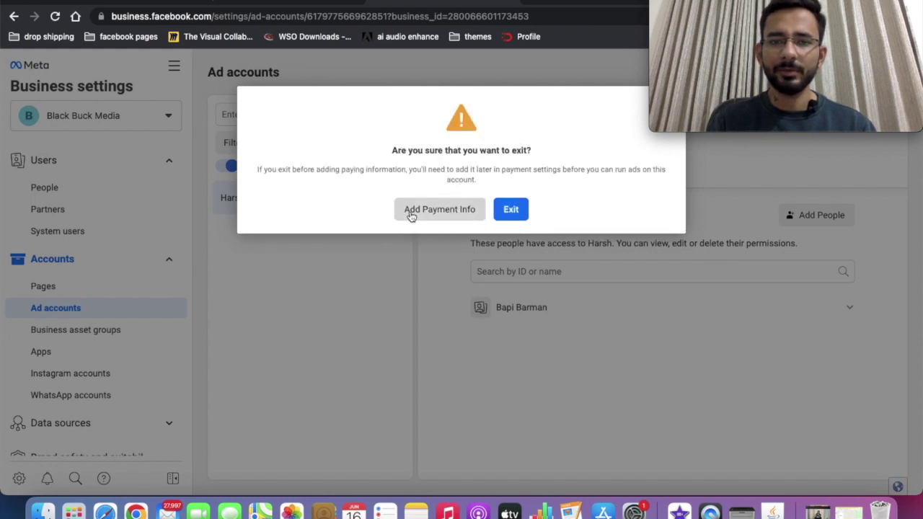
{"action": "left_click", "coordinate": [511, 210]}
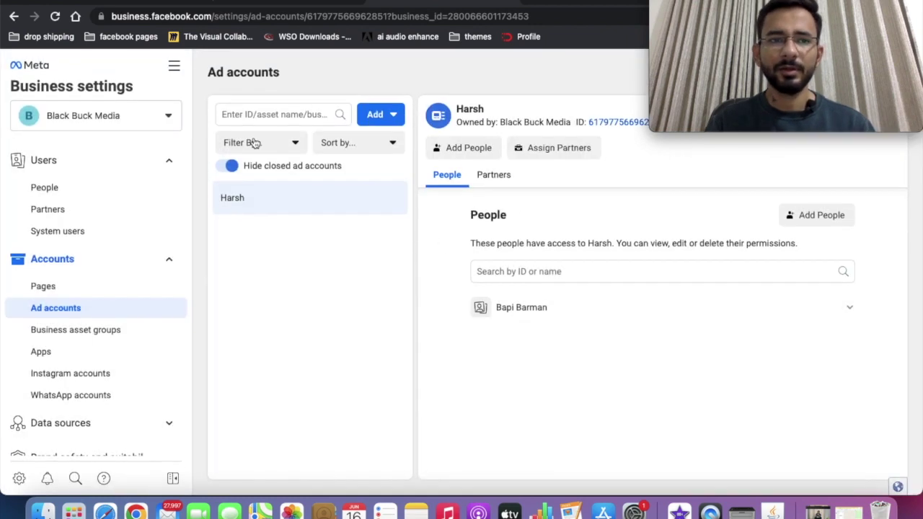
{"action": "left_click", "coordinate": [174, 66]}
Open Ads Manager from the Advertise section of the All tools menu.
{"action": "scroll", "coordinate": [267, 412], "scroll_direction": "down", "scroll_amount": 3}
{"action": "scroll", "coordinate": [267, 411], "scroll_direction": "up", "scroll_amount": 3}
{"action": "scroll", "coordinate": [323, 322], "scroll_direction": "down", "scroll_amount": 1}
{"action": "scroll", "coordinate": [323, 322], "scroll_direction": "down", "scroll_amount": 4}
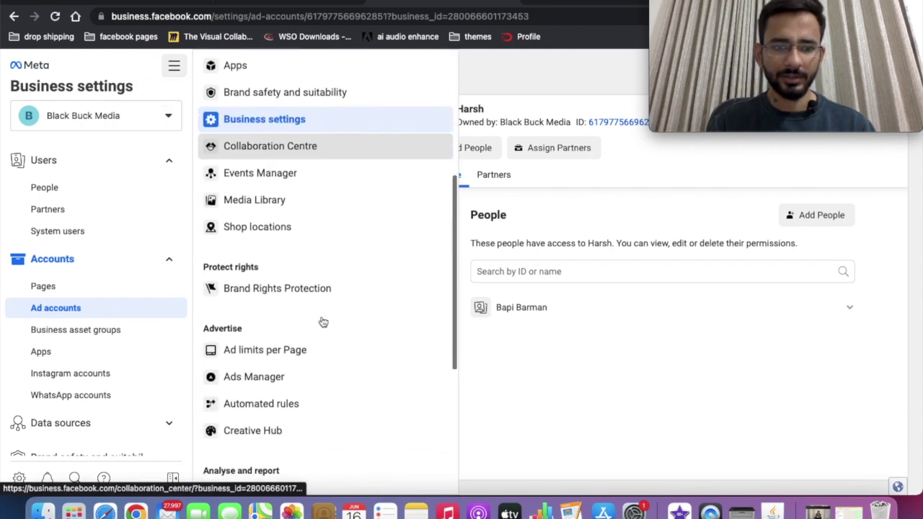
{"action": "scroll", "coordinate": [322, 322], "scroll_direction": "up", "scroll_amount": 4}
{"action": "left_click", "coordinate": [251, 151]}
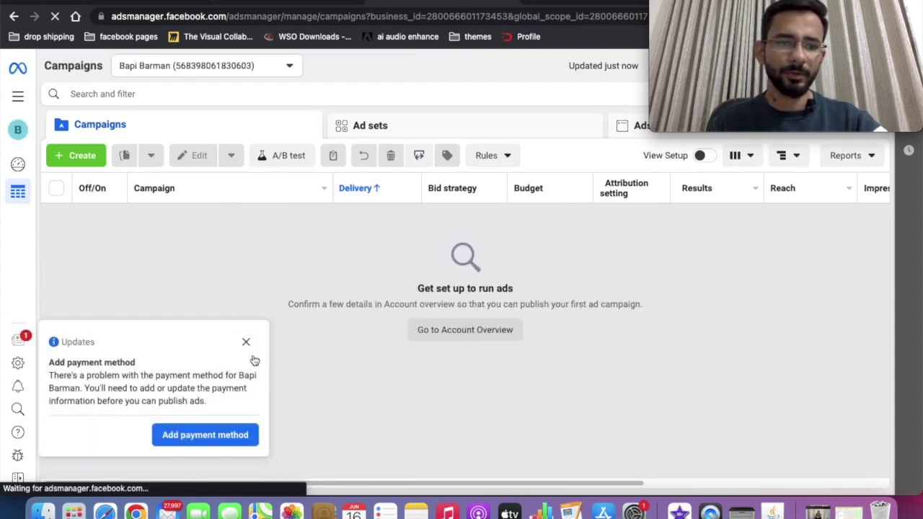
Review and close the ad account updates, then start adding a payment method.
{"action": "left_click", "coordinate": [208, 433]}
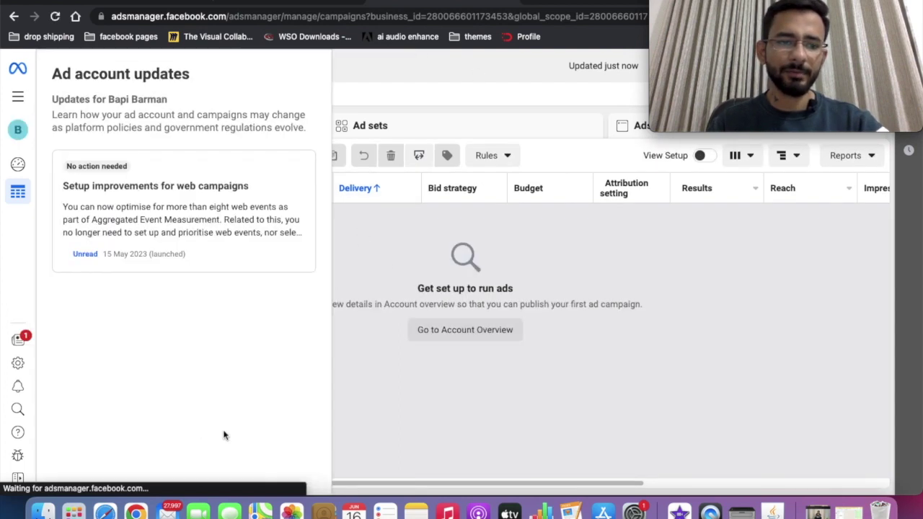
{"action": "left_click", "coordinate": [359, 293]}
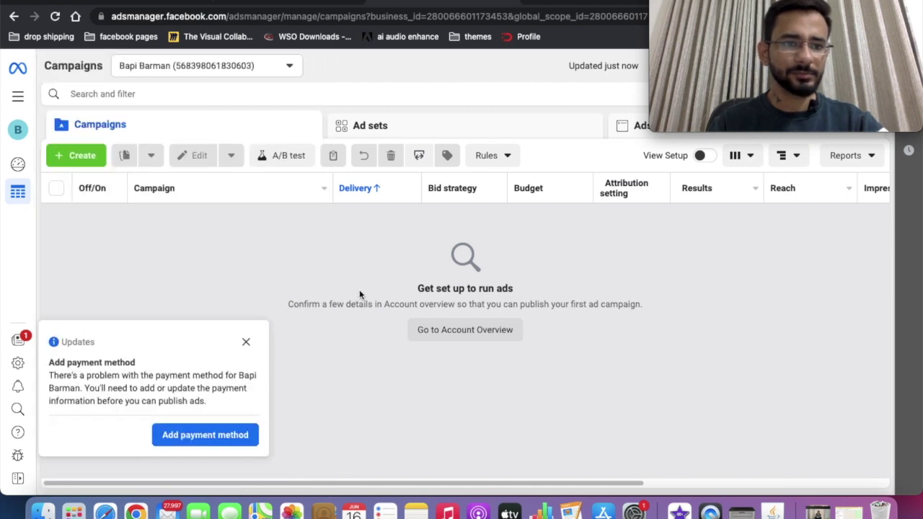
{"action": "left_click", "coordinate": [192, 441]}
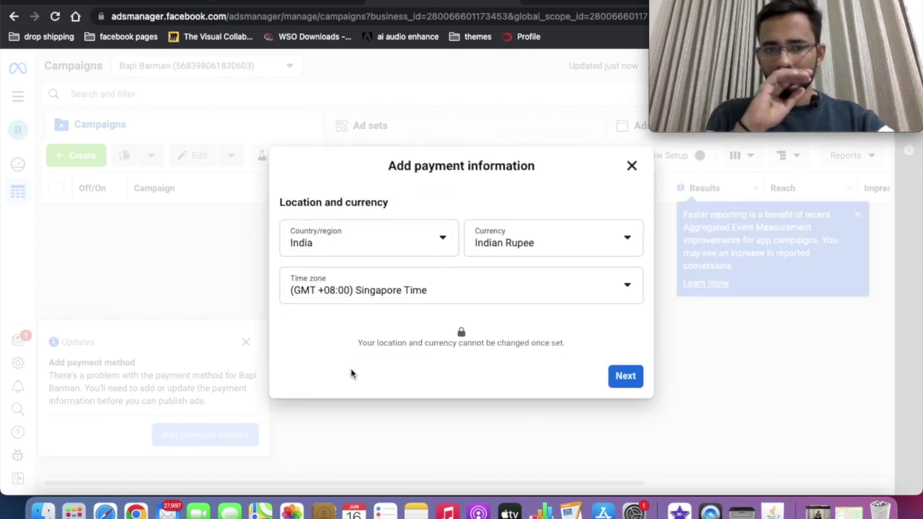
Set the time zone to (GMT +05:30) Kolkata Time, accept the warning, and close the payment dialog.
{"action": "left_click", "coordinate": [392, 292]}
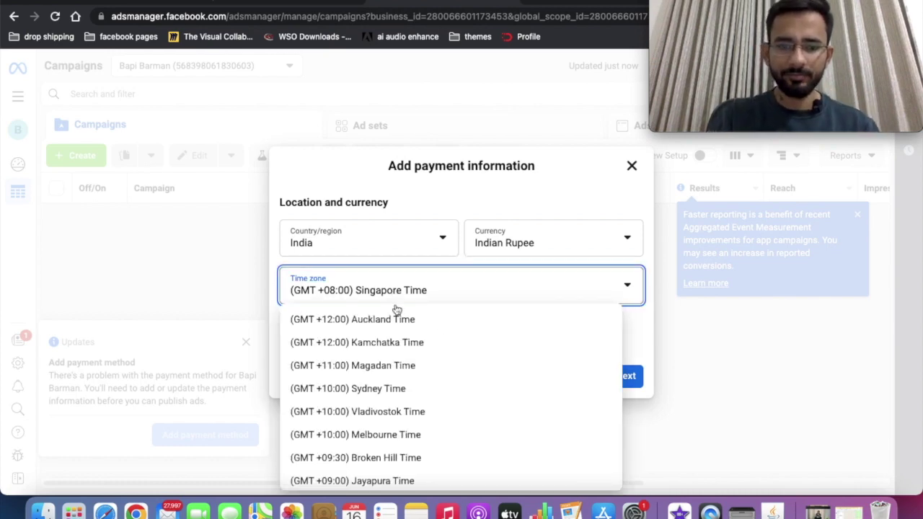
{"action": "scroll", "coordinate": [404, 339], "scroll_direction": "down", "scroll_amount": 10}
{"action": "scroll", "coordinate": [404, 349], "scroll_direction": "up", "scroll_amount": 1}
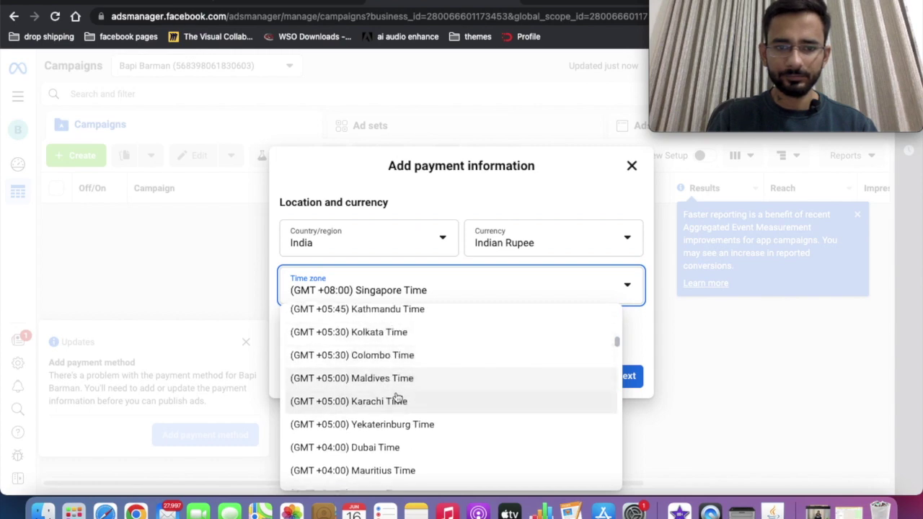
{"action": "left_click", "coordinate": [393, 332]}
{"action": "left_click", "coordinate": [611, 373]}
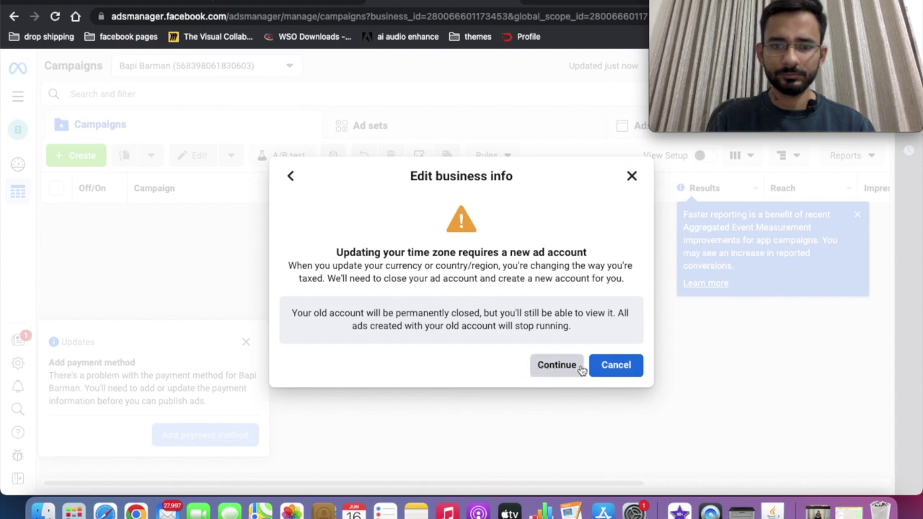
{"action": "left_click", "coordinate": [557, 365]}
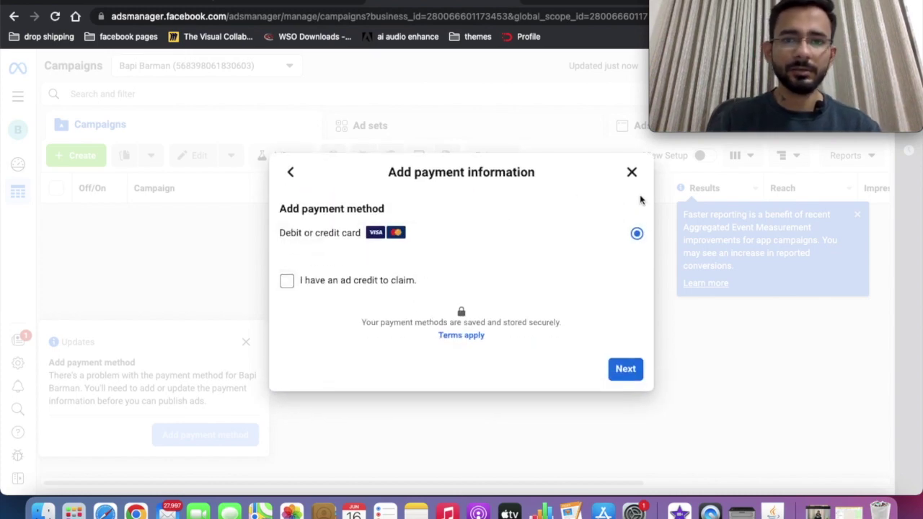
{"action": "left_click", "coordinate": [632, 172]}
Switch to the Harsh ad account via See More Ad Accounts in the account list.
{"action": "left_click", "coordinate": [218, 71]}
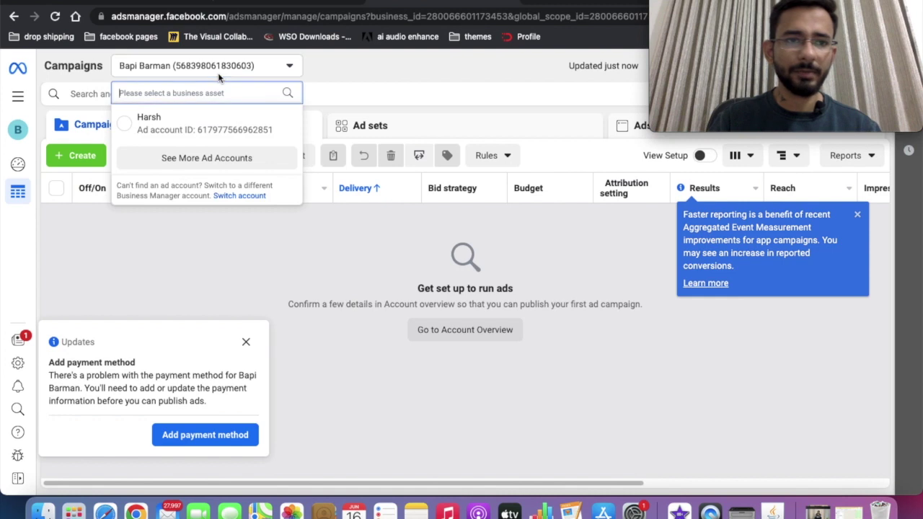
{"action": "left_click", "coordinate": [216, 155]}
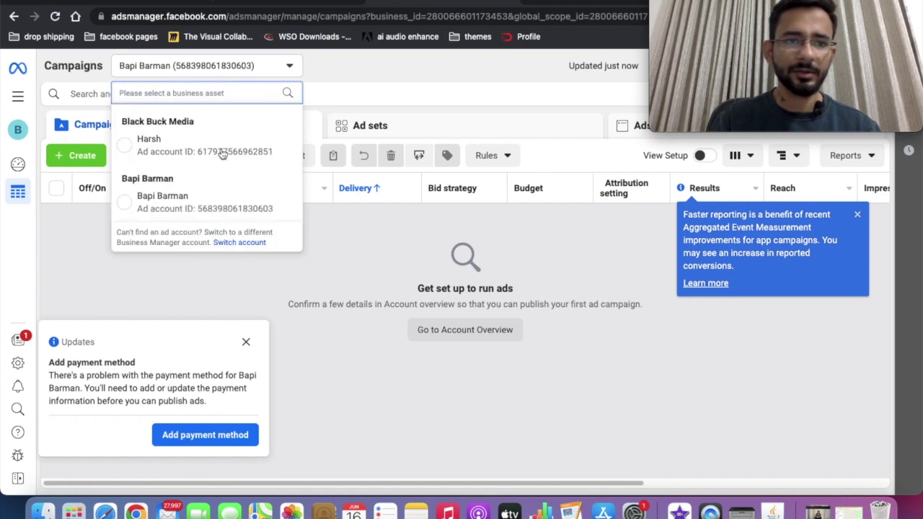
{"action": "left_click", "coordinate": [139, 147]}
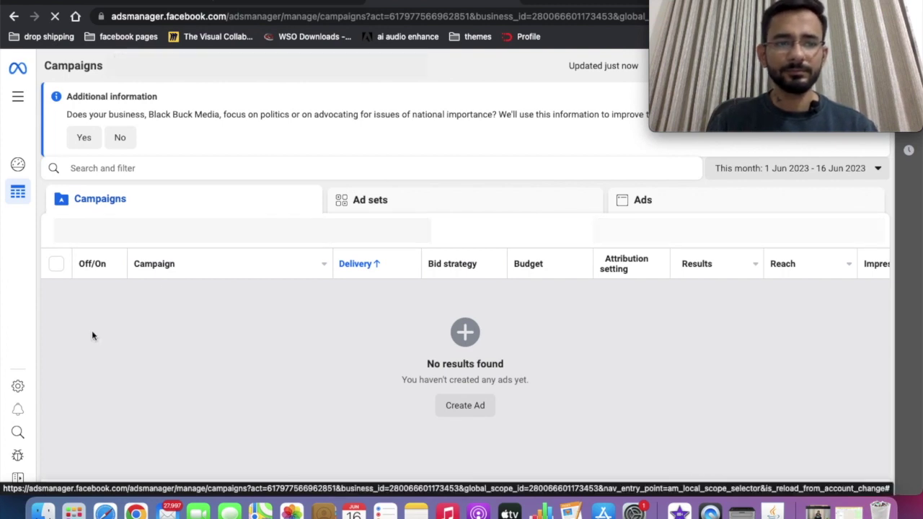
Go to Billing & payments for the Harsh ad account via Manage business in All tools.
{"action": "left_click", "coordinate": [21, 96]}
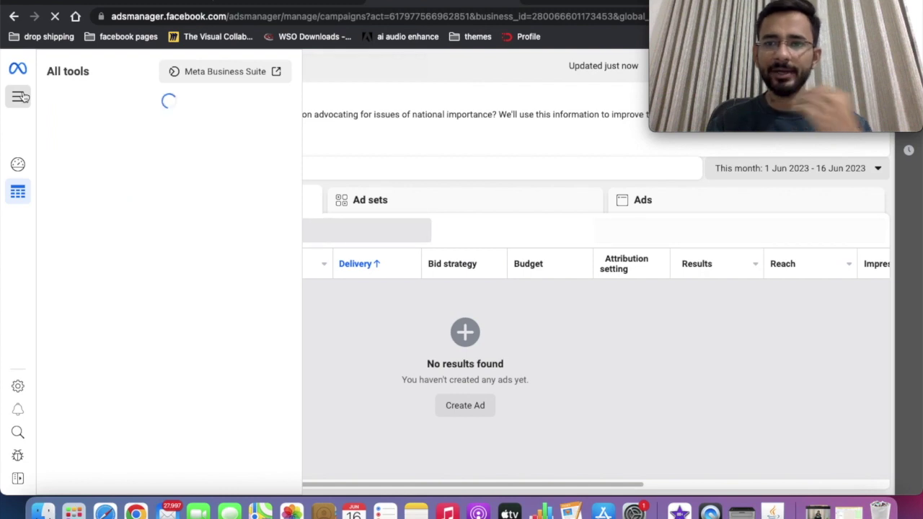
{"action": "scroll", "coordinate": [167, 174], "scroll_direction": "down", "scroll_amount": 1}
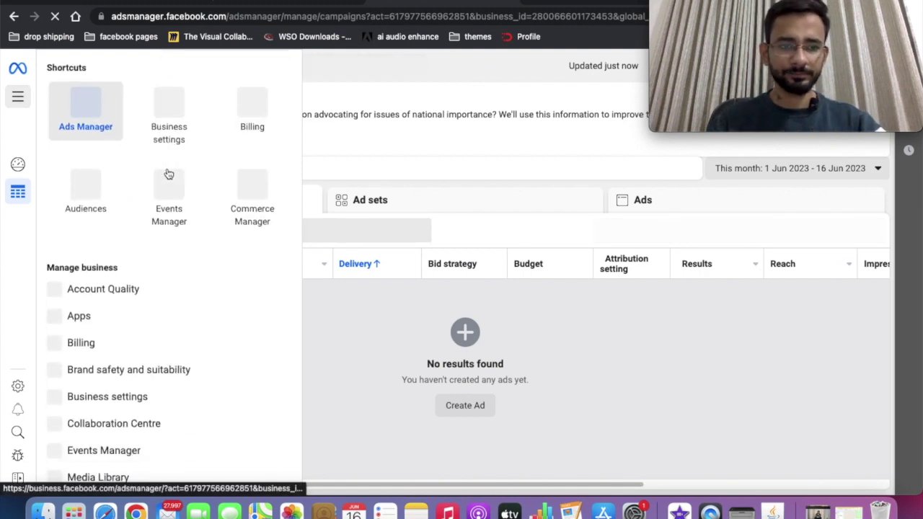
{"action": "scroll", "coordinate": [83, 323], "scroll_direction": "down", "scroll_amount": 1}
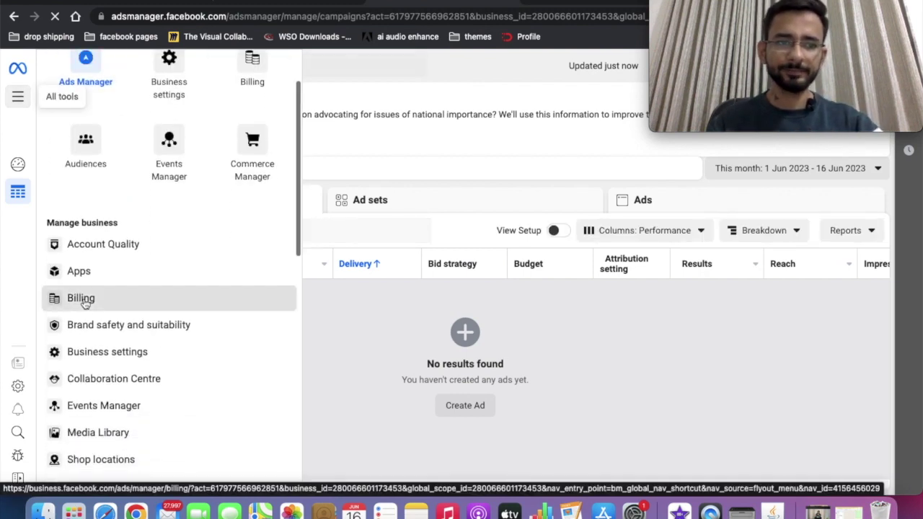
{"action": "left_click", "coordinate": [83, 300]}
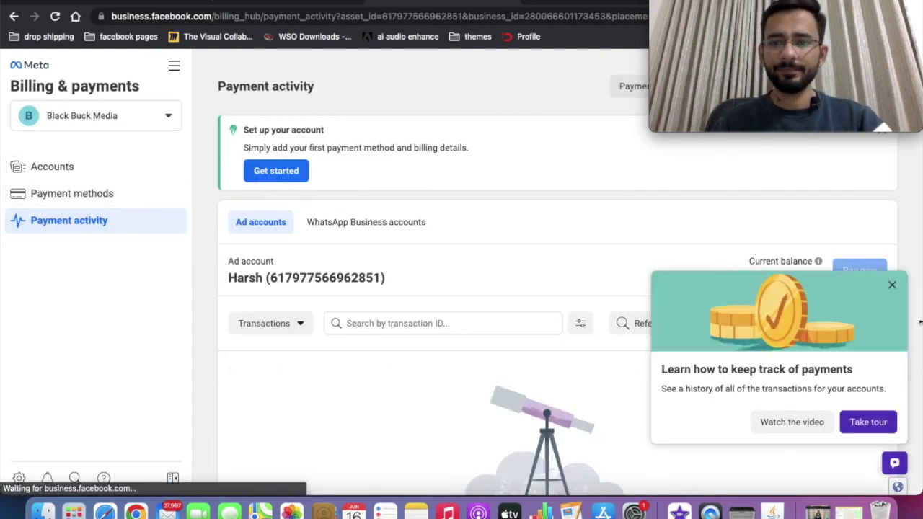
Dismiss the tips popup and begin payment setup: India, Indian Rupee, Kolkata time, debit/credit card.
{"action": "left_click", "coordinate": [891, 285]}
{"action": "scroll", "coordinate": [560, 291], "scroll_direction": "down", "scroll_amount": 1}
{"action": "scroll", "coordinate": [560, 291], "scroll_direction": "up", "scroll_amount": 1}
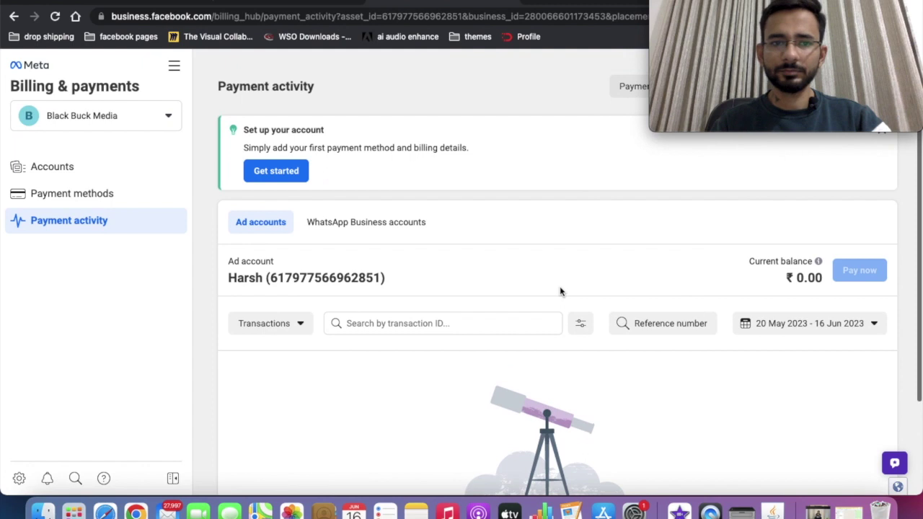
{"action": "left_click", "coordinate": [275, 173]}
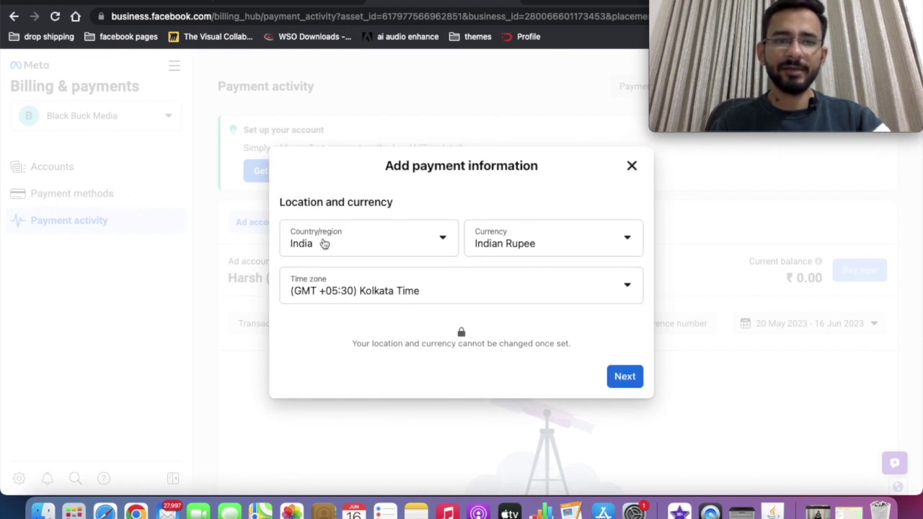
{"action": "left_click", "coordinate": [624, 376]}
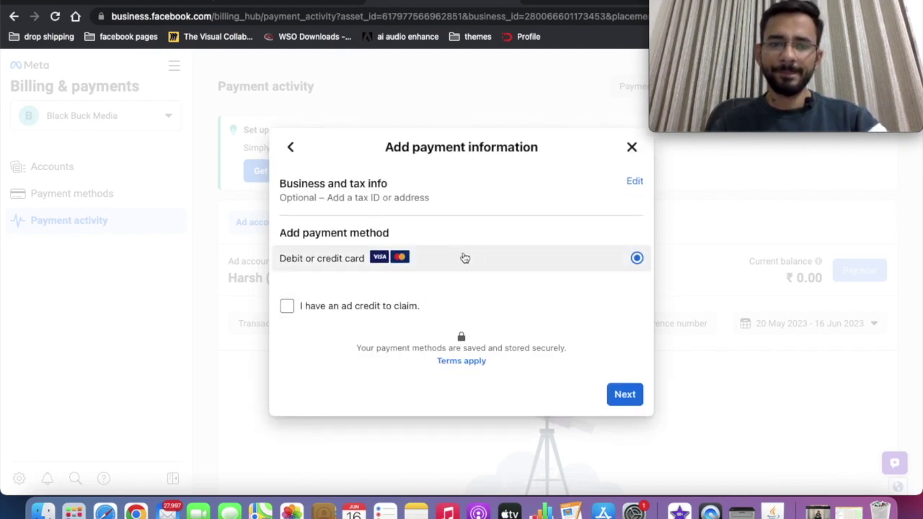
{"action": "left_click", "coordinate": [621, 396]}
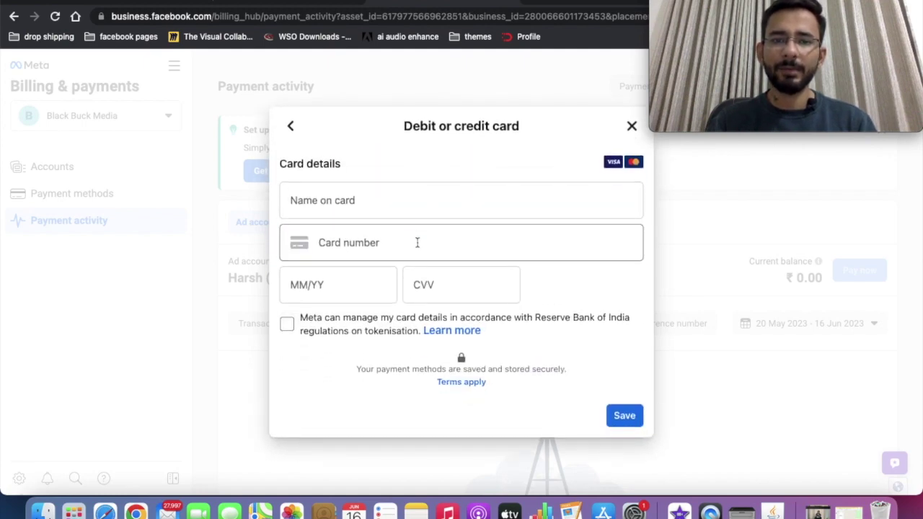
{"action": "left_click", "coordinate": [416, 241]}
{"action": "left_click", "coordinate": [415, 220]}
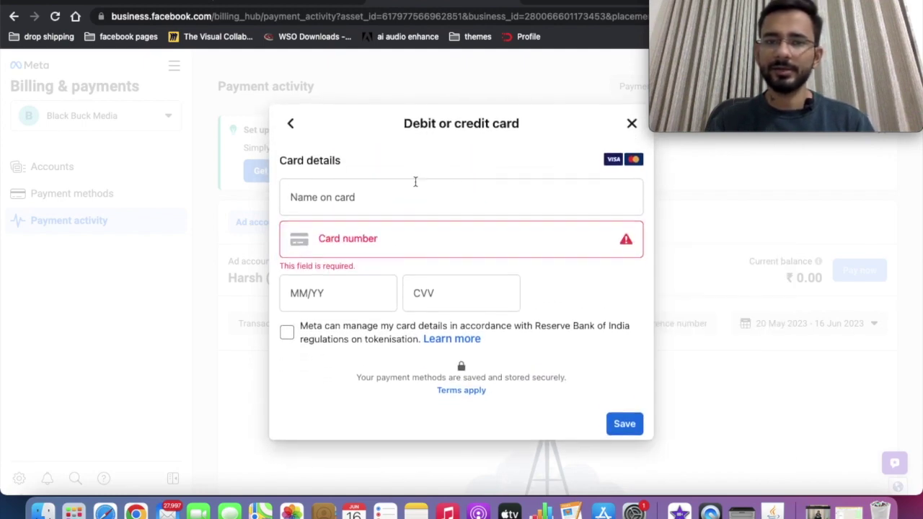
Back out of card entry, mark ads as not for business purposes, then close business info unsaved.
{"action": "left_click", "coordinate": [291, 120]}
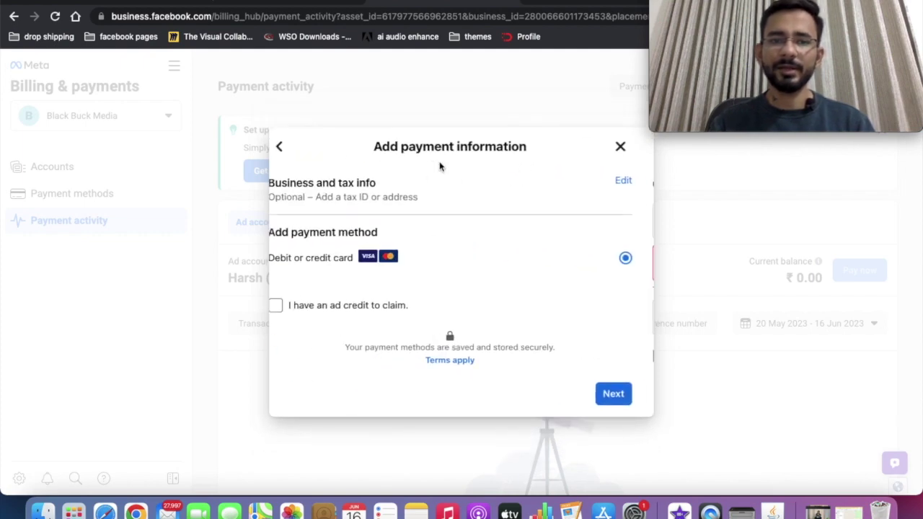
{"action": "left_click", "coordinate": [634, 181]}
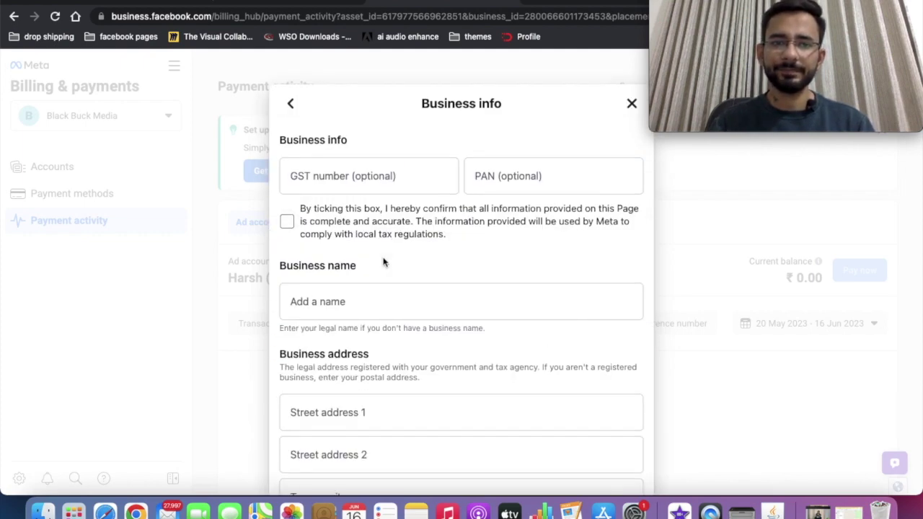
{"action": "scroll", "coordinate": [340, 128], "scroll_direction": "down", "scroll_amount": 3}
{"action": "scroll", "coordinate": [377, 391], "scroll_direction": "down", "scroll_amount": 6}
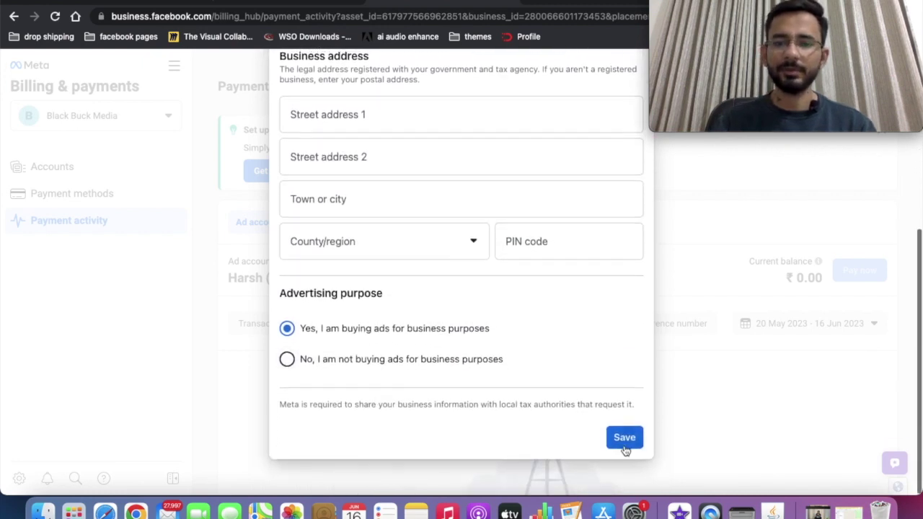
{"action": "left_click", "coordinate": [624, 447]}
{"action": "left_click", "coordinate": [514, 376]}
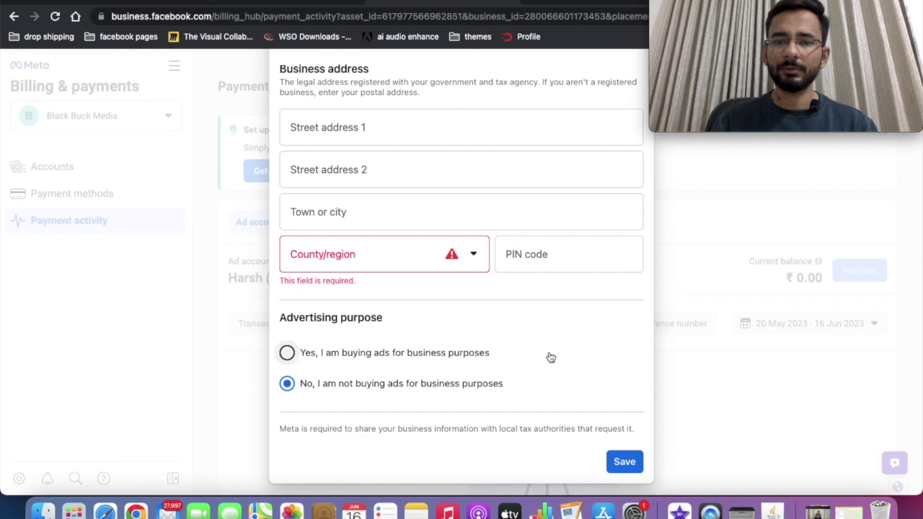
{"action": "scroll", "coordinate": [618, 165], "scroll_direction": "up", "scroll_amount": 10}
{"action": "left_click", "coordinate": [633, 107]}
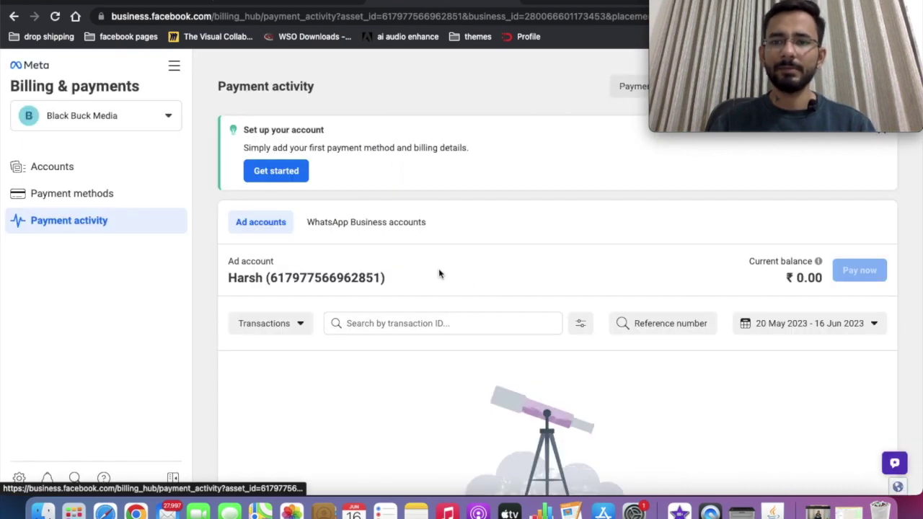
Return to the Harsh account's Campaigns page in Ads Manager and close the Ad account updates panel.
{"action": "left_click", "coordinate": [174, 66]}
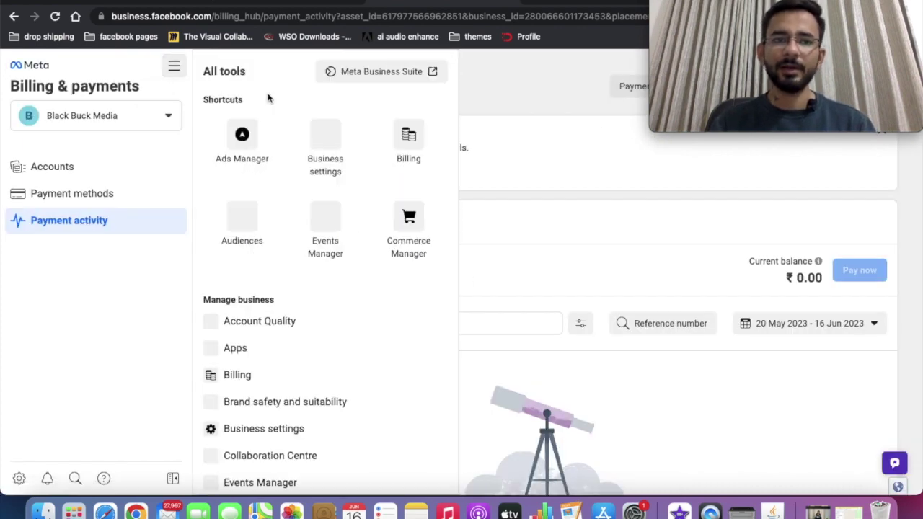
{"action": "left_click", "coordinate": [228, 160]}
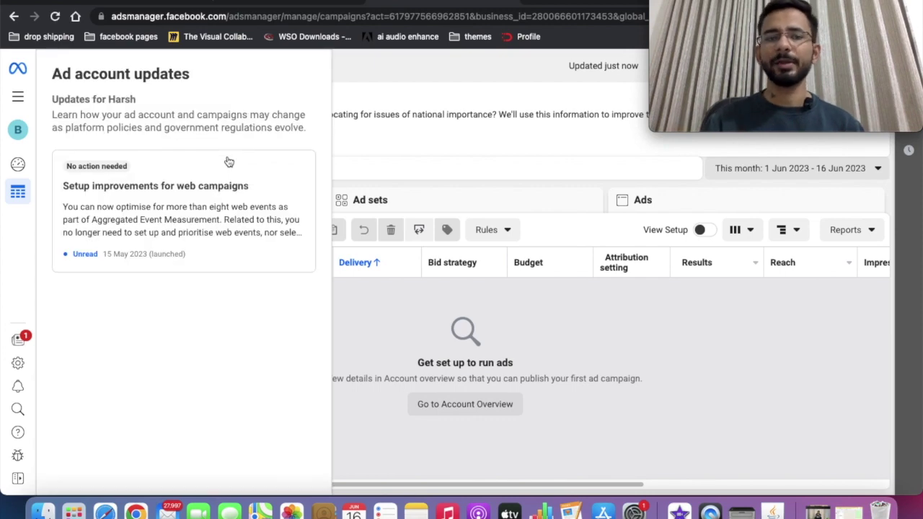
{"action": "left_click", "coordinate": [366, 100]}
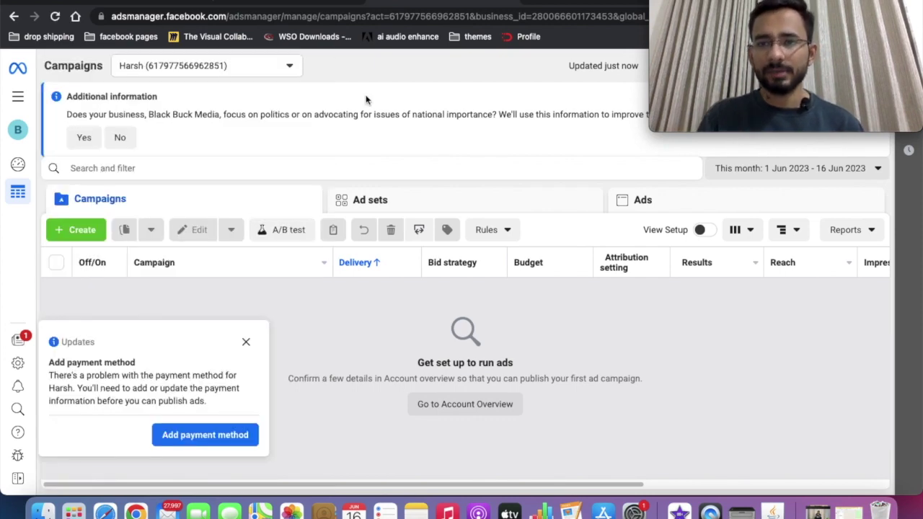